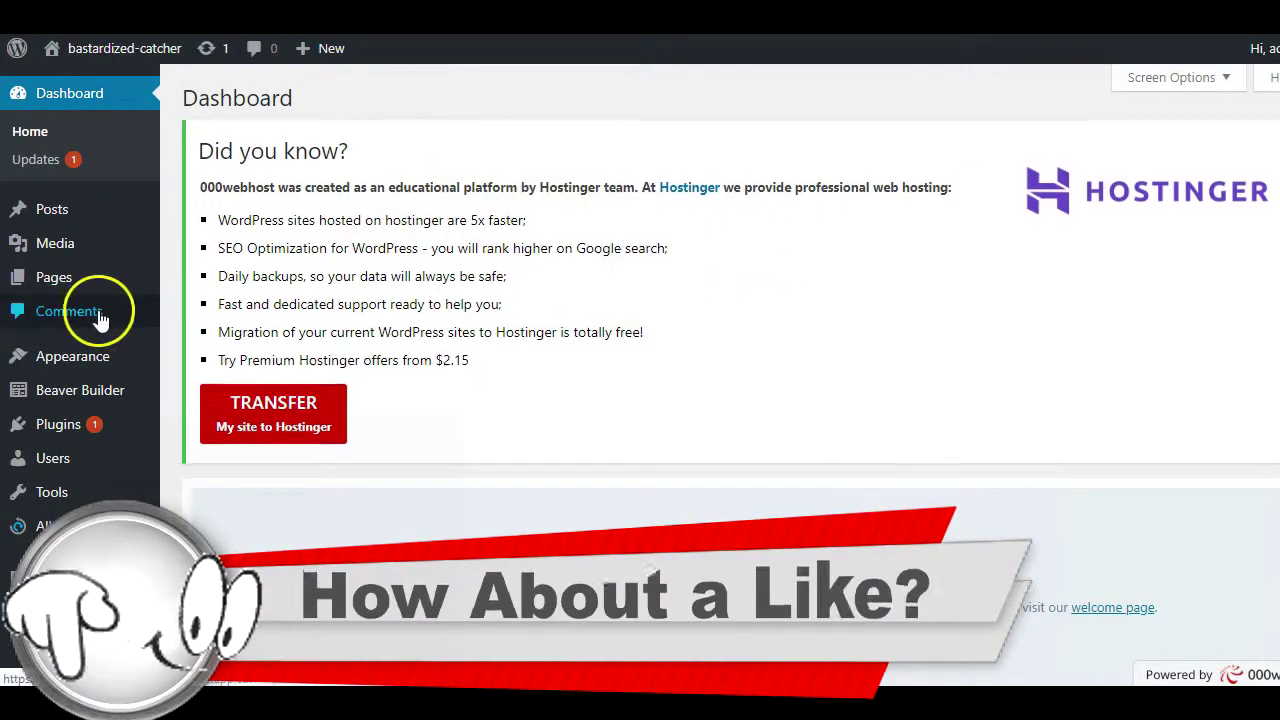
scroll(97, 314, down, 3)
scroll(100, 316, up, 2)
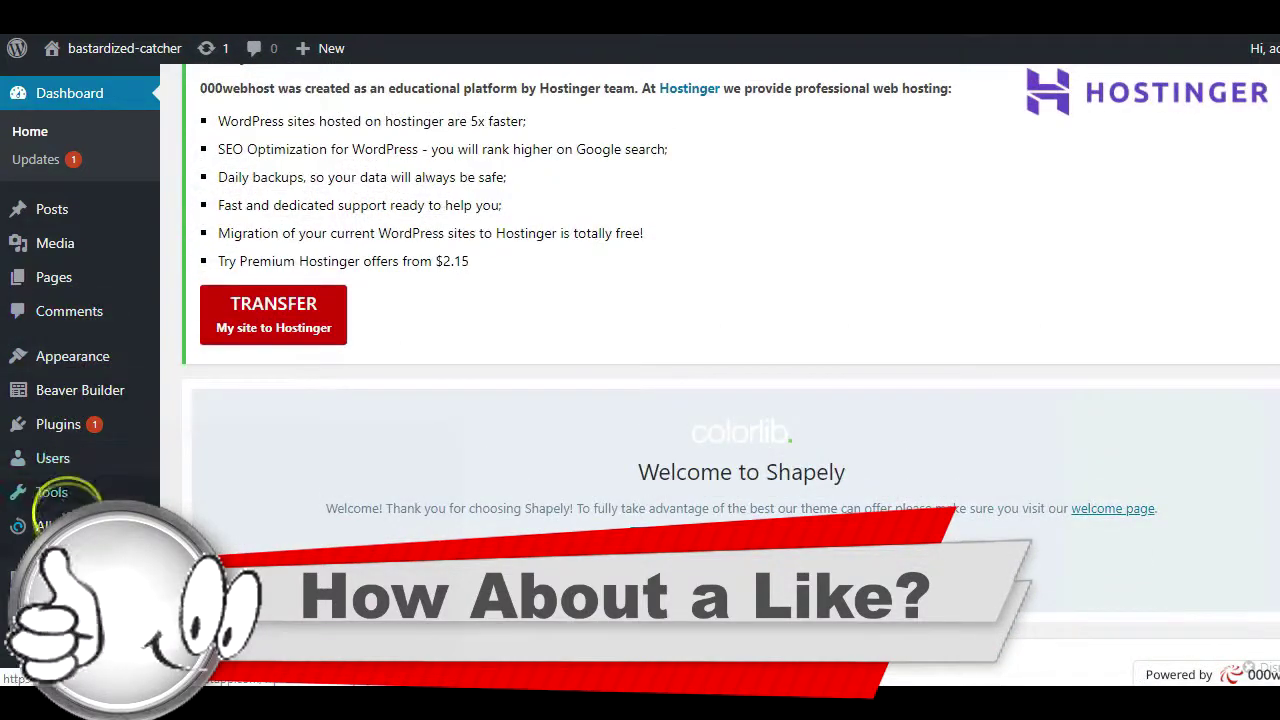
click(68, 292)
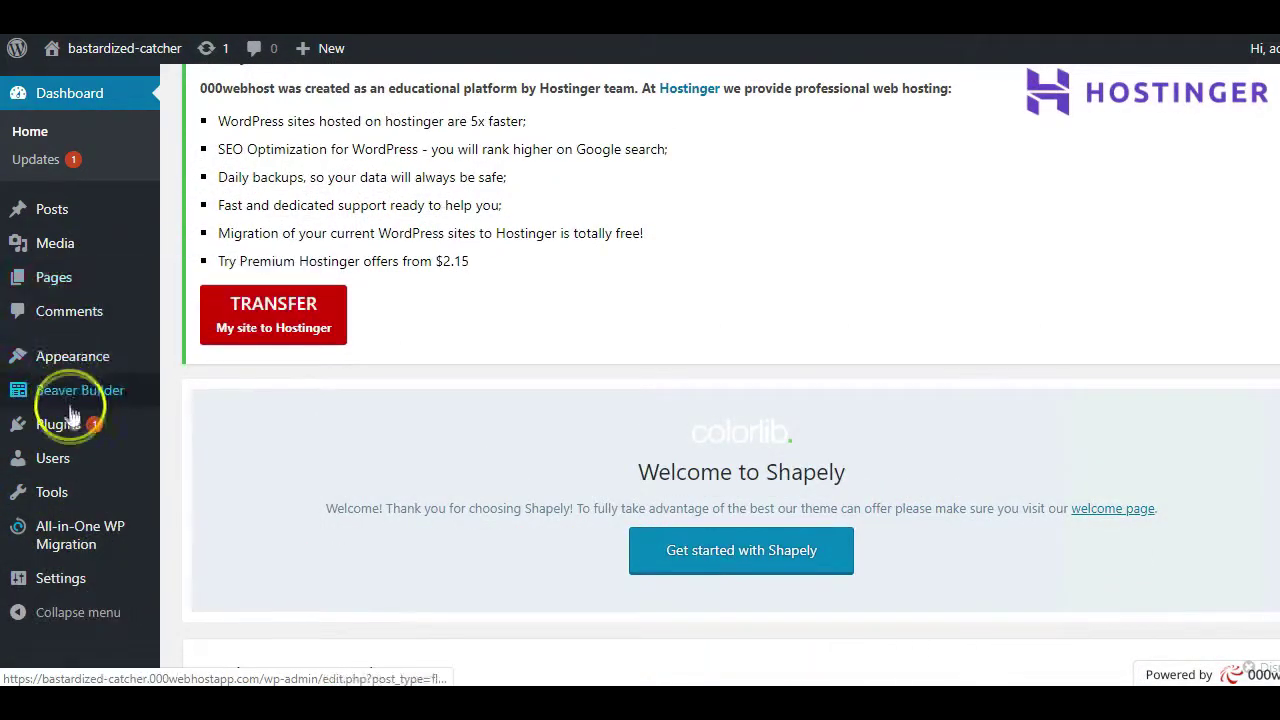
scroll(410, 238, up, 1)
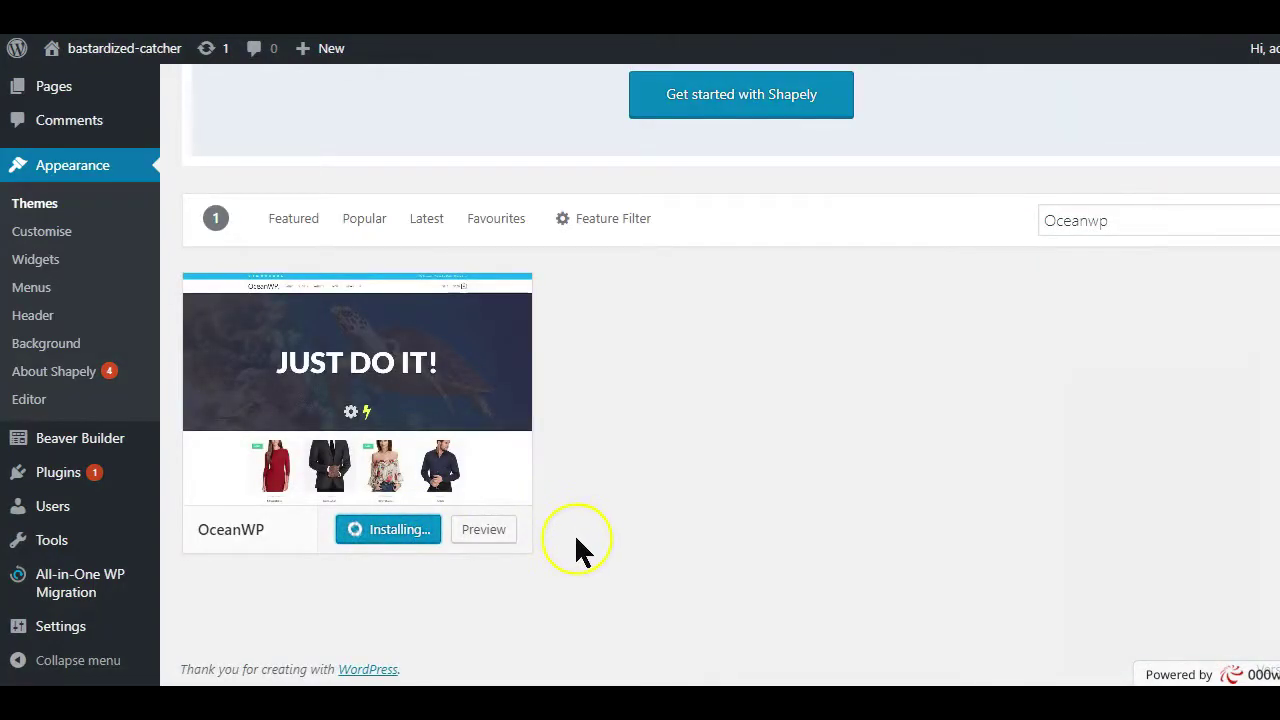
click(372, 533)
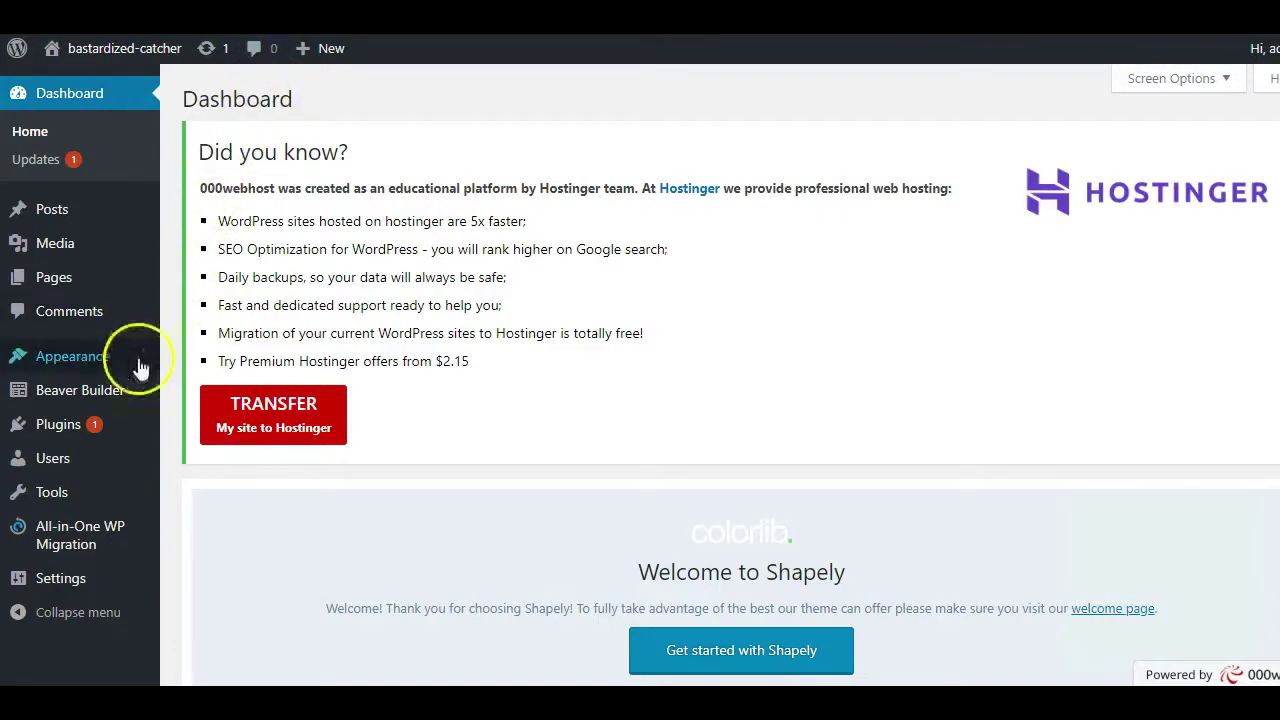
mouse_move(84, 432)
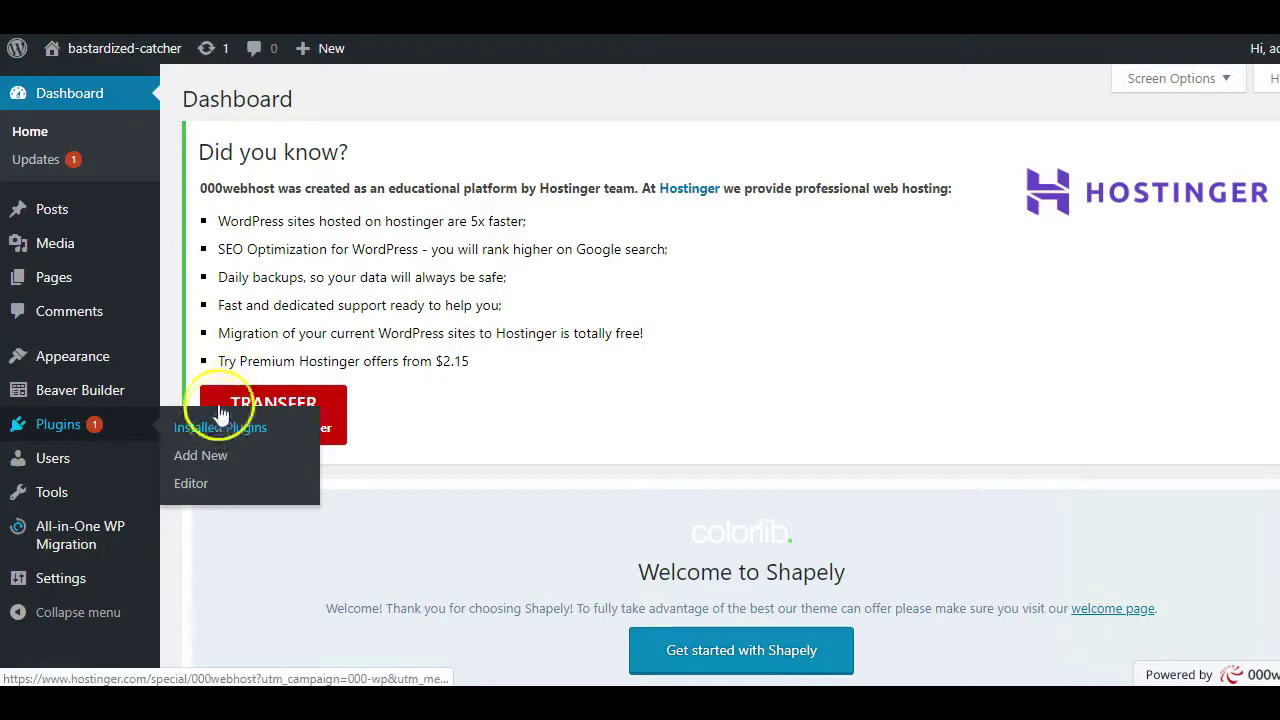
click(80, 100)
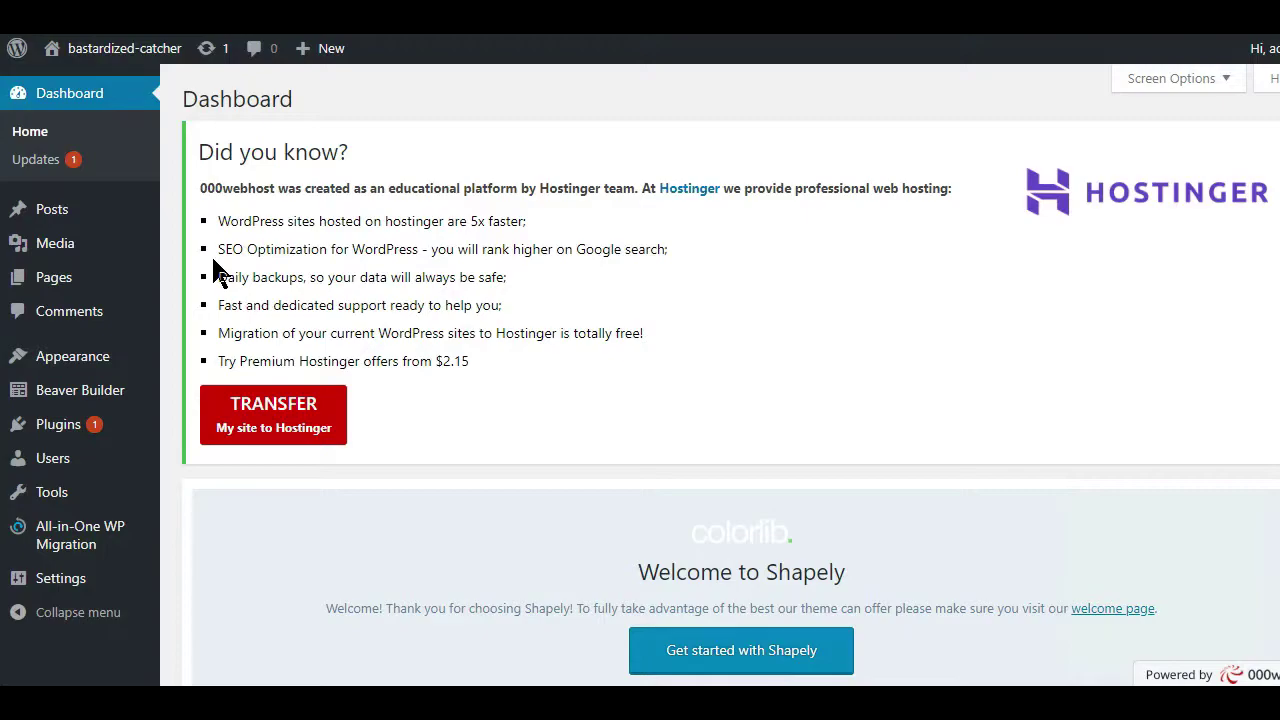
click(442, 188)
click(350, 277)
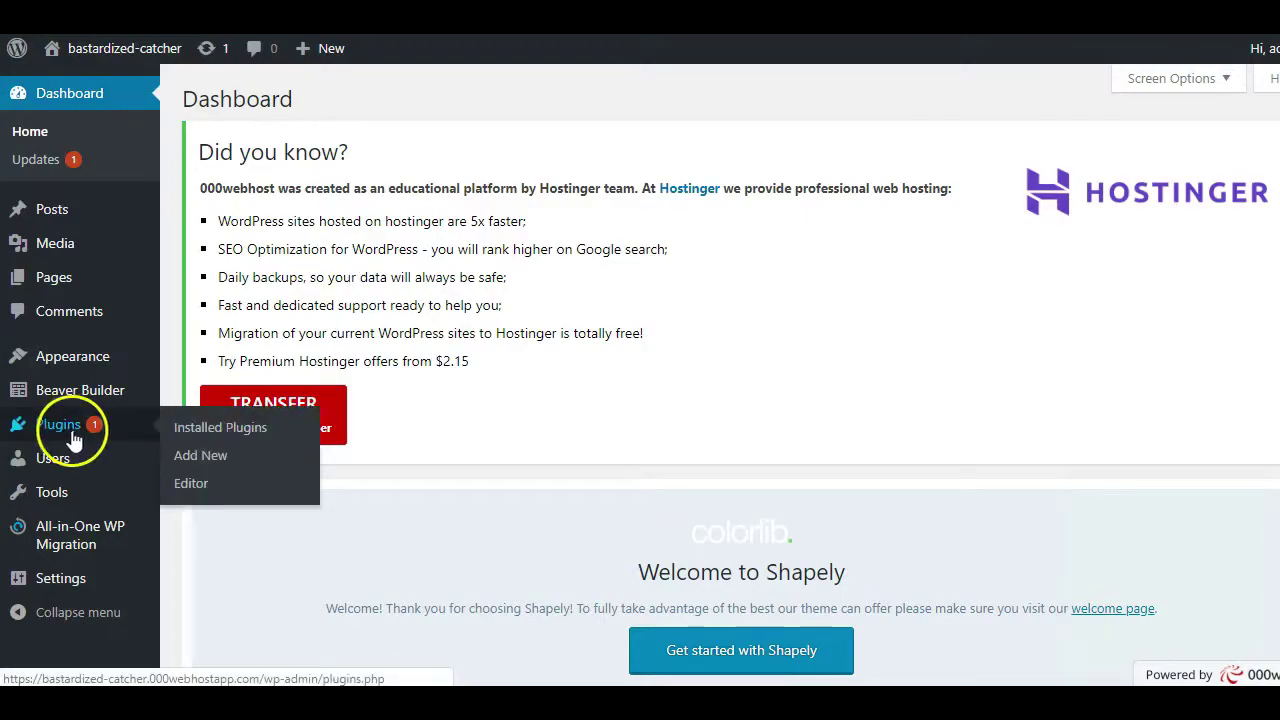
- Search the directory of installable plugins for "beaver"
click(185, 432)
click(196, 458)
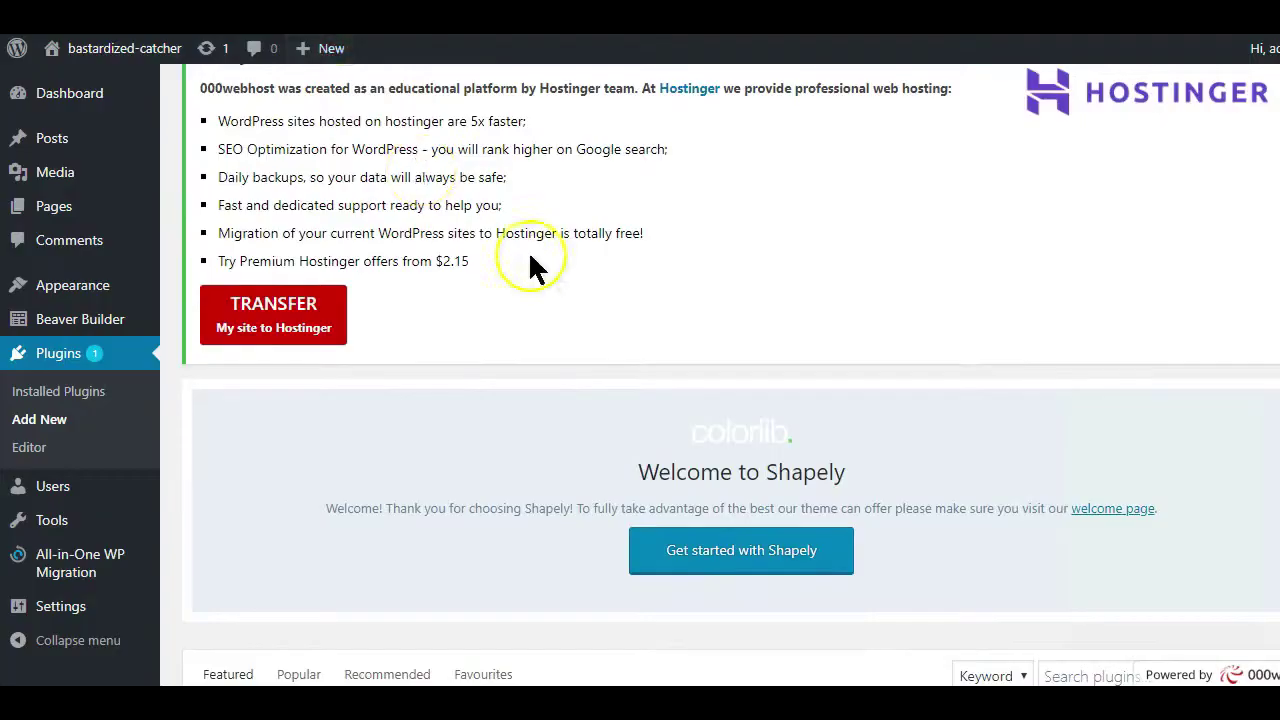
scroll(594, 297, down, 4)
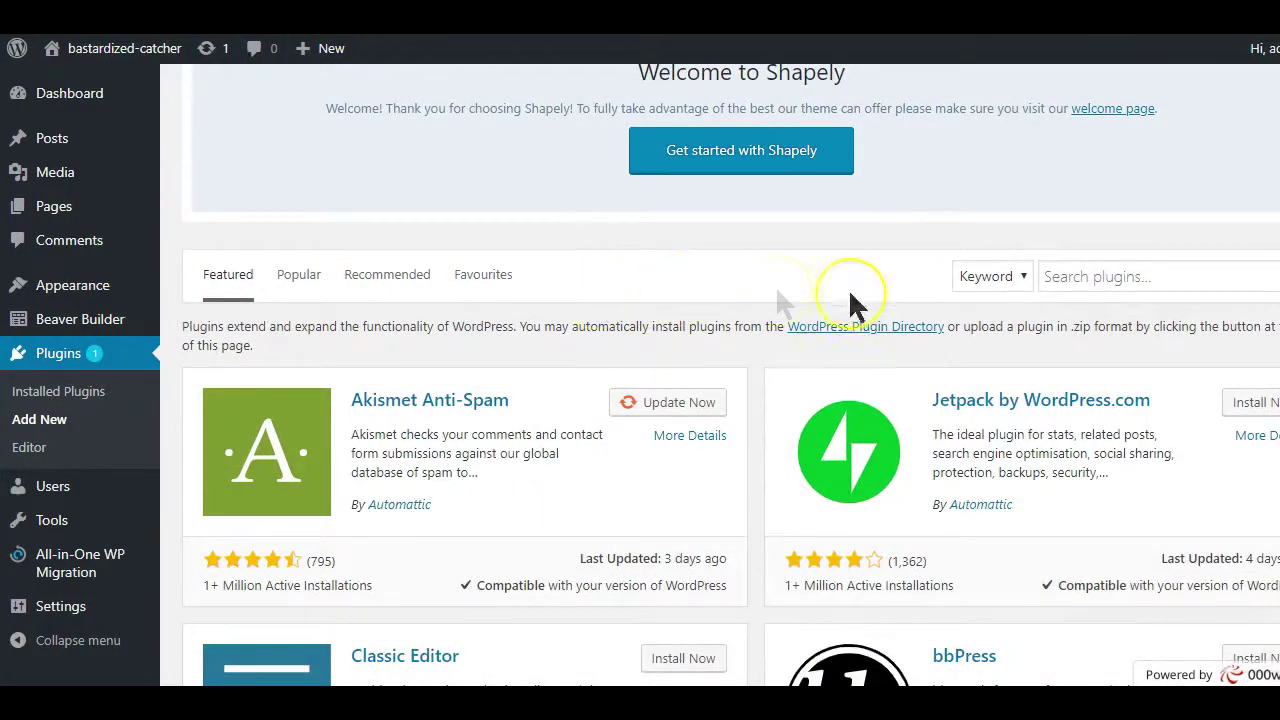
click(1088, 277)
text(b)
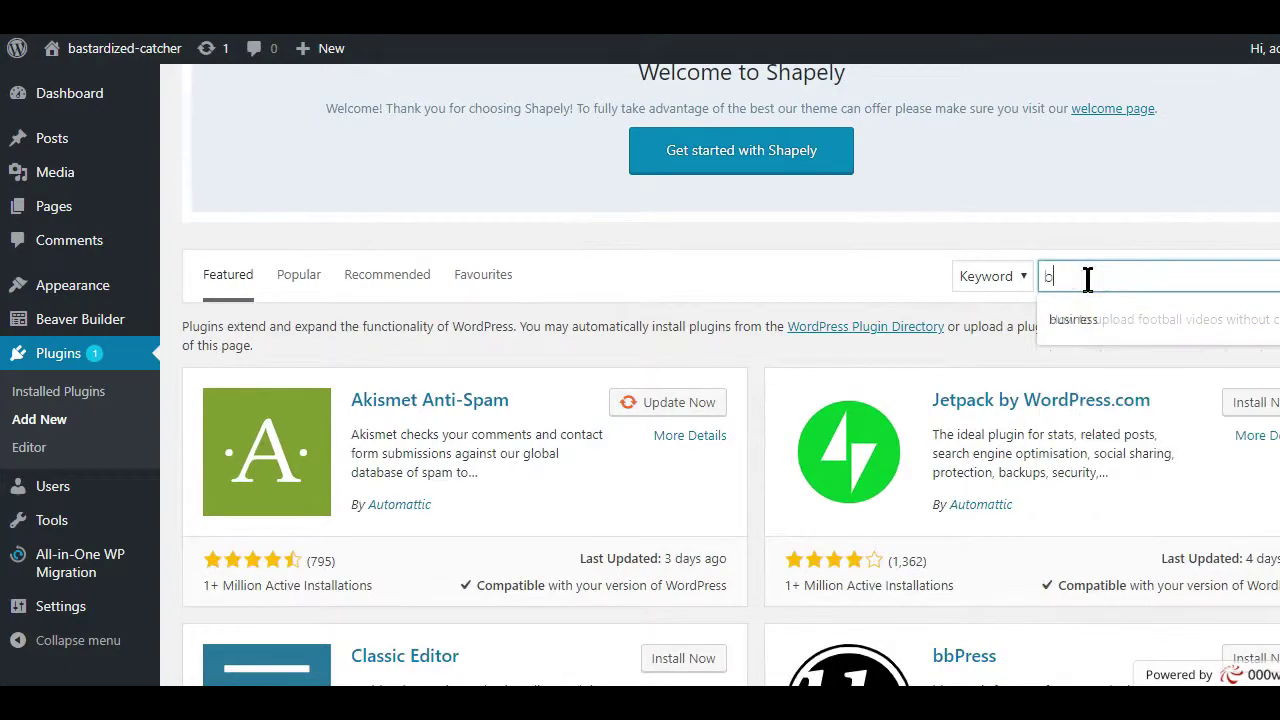
text(eaver)
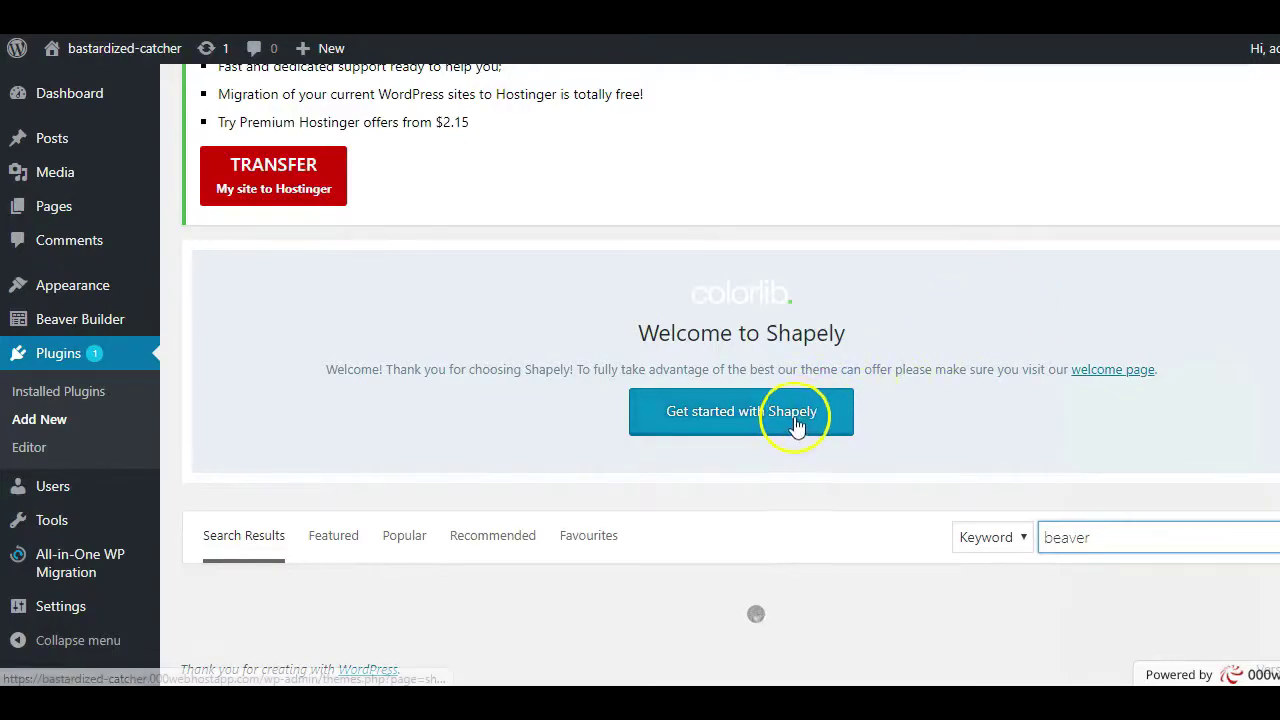
scroll(803, 403, down, 3)
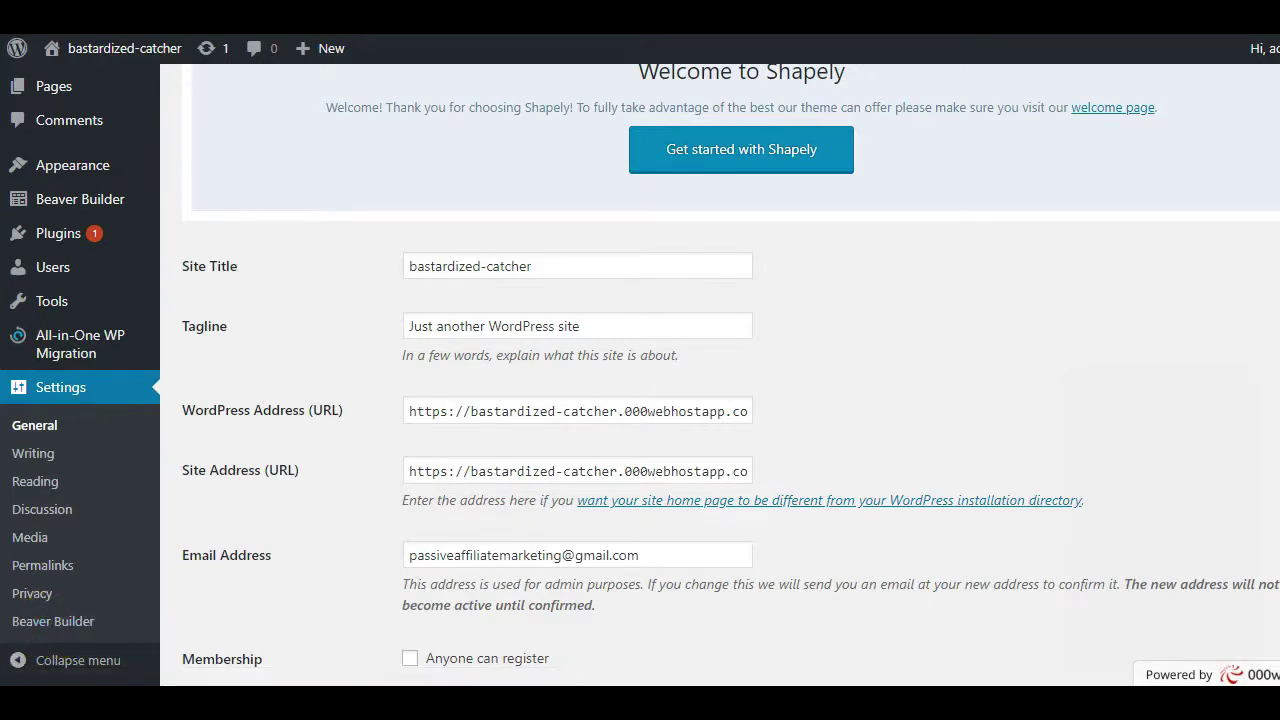
- Search the directory of new themes for "Oceanwp"
scroll(551, 181, up, 3)
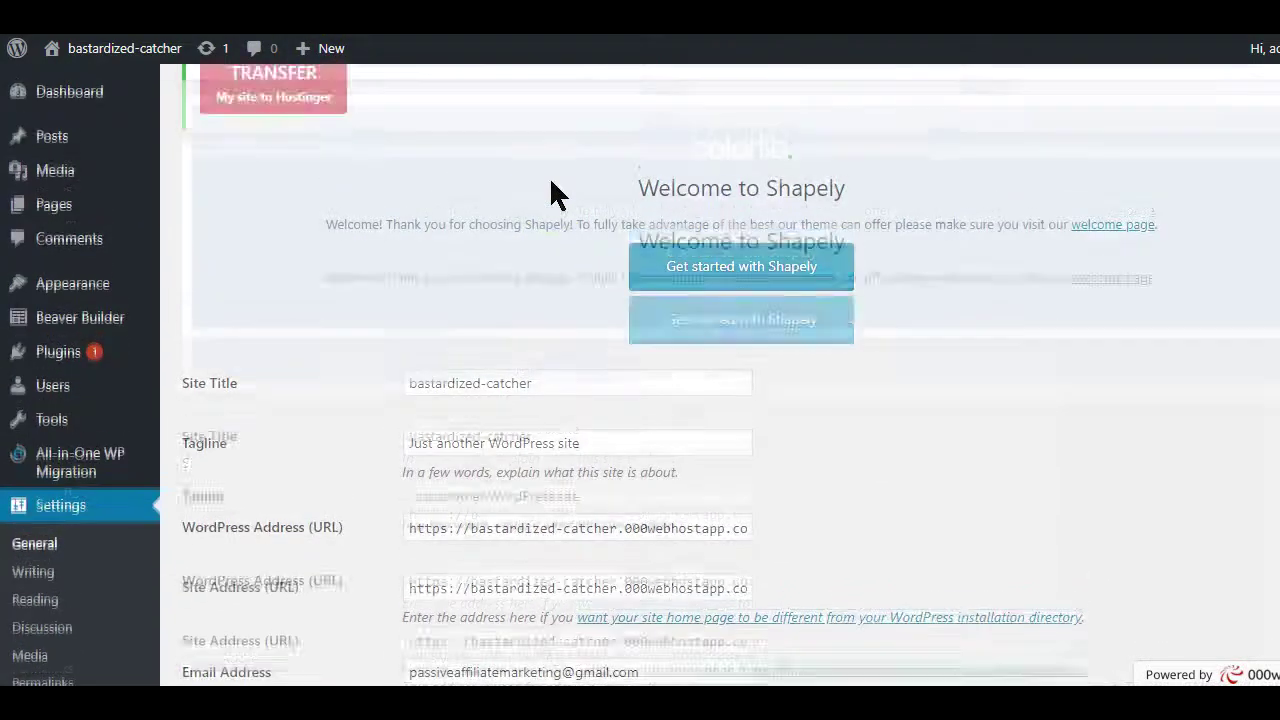
mouse_move(89, 282)
click(195, 289)
click(263, 287)
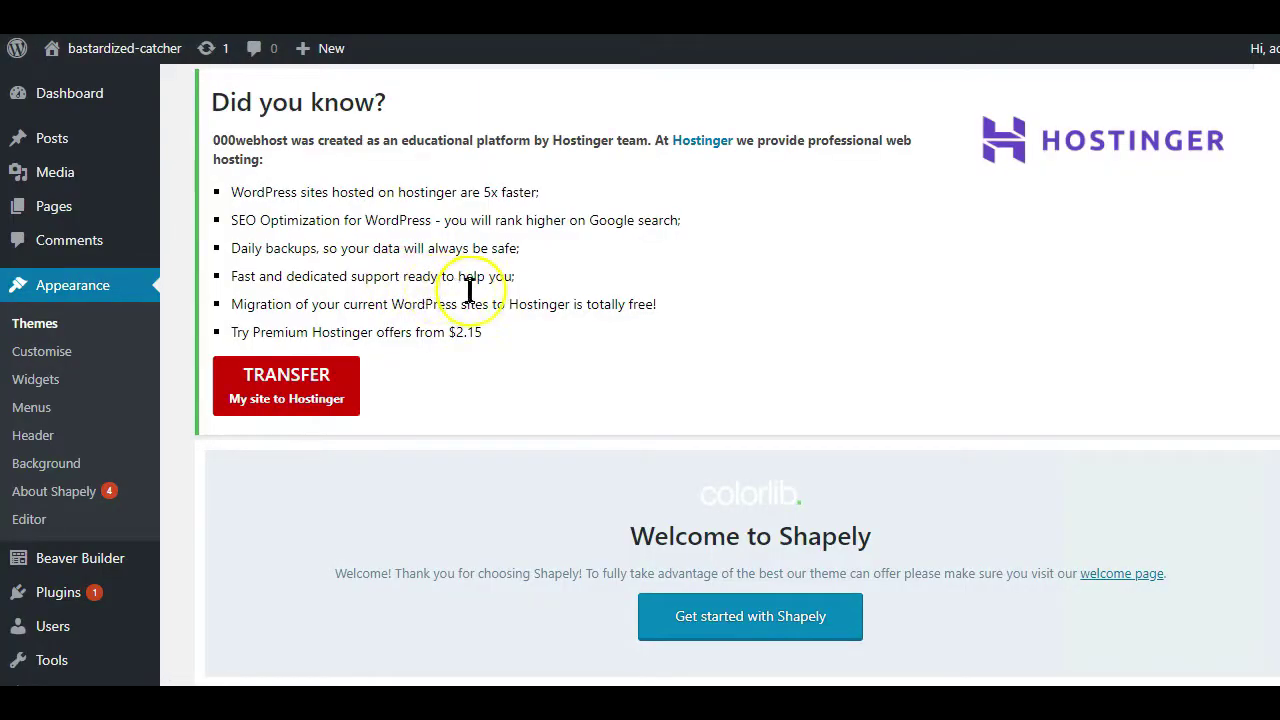
scroll(475, 298, down, 2)
scroll(475, 298, down, 3)
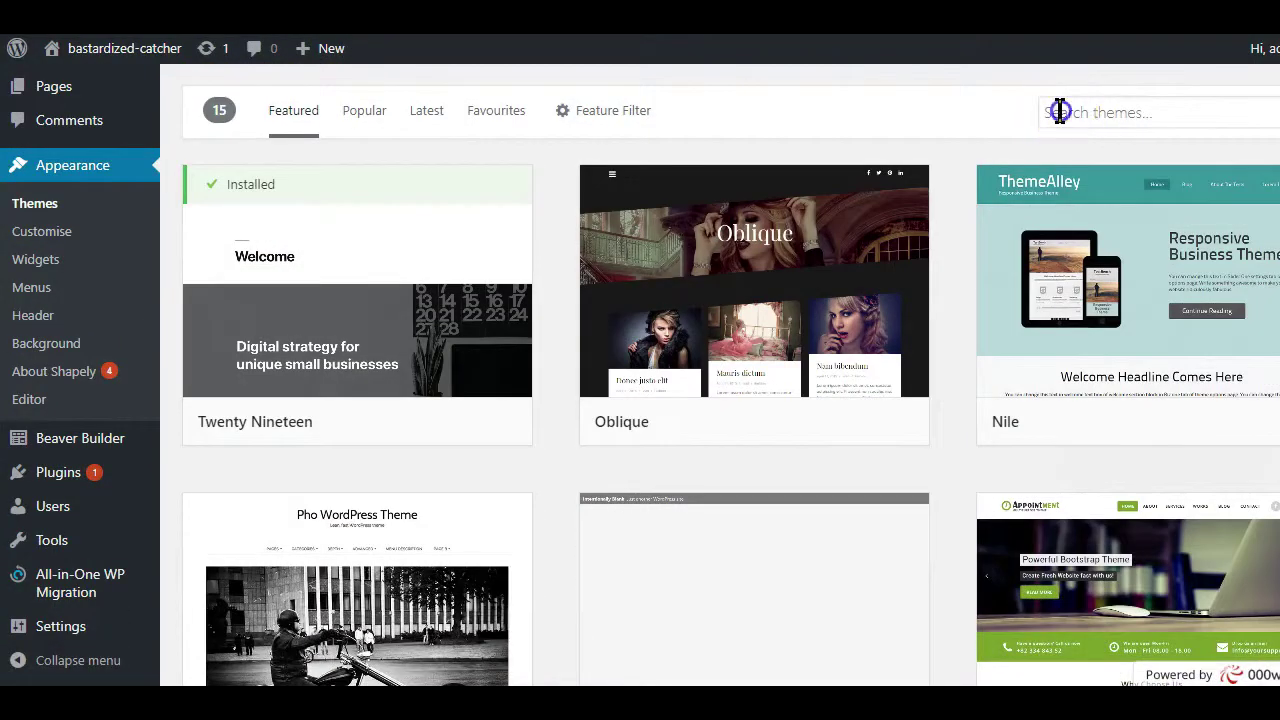
click(1060, 112)
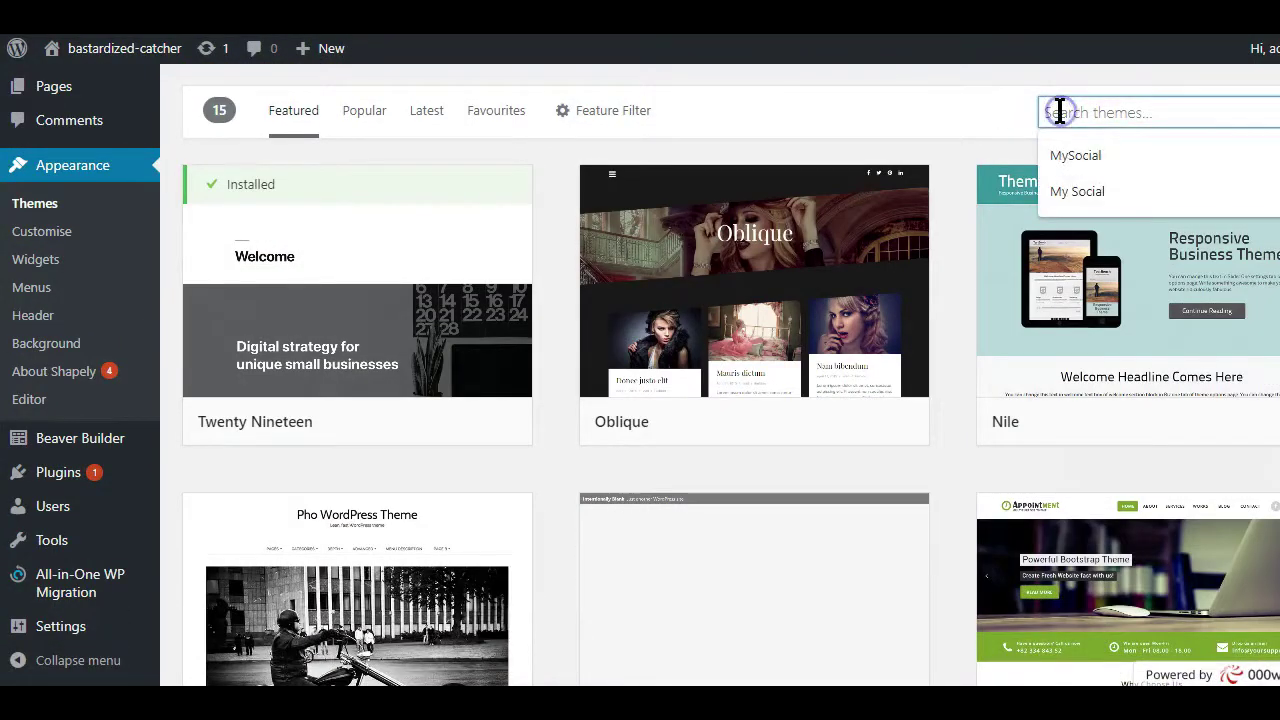
text(Oceanwp)
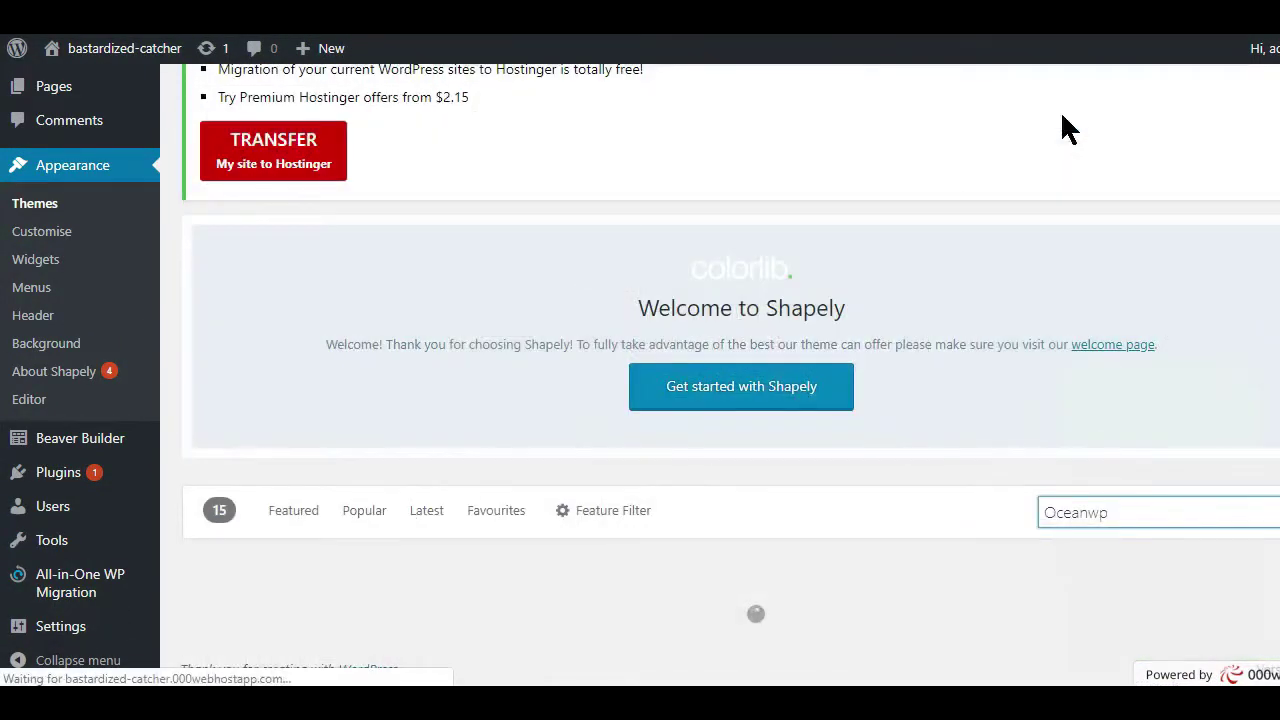
scroll(485, 392, down, 3)
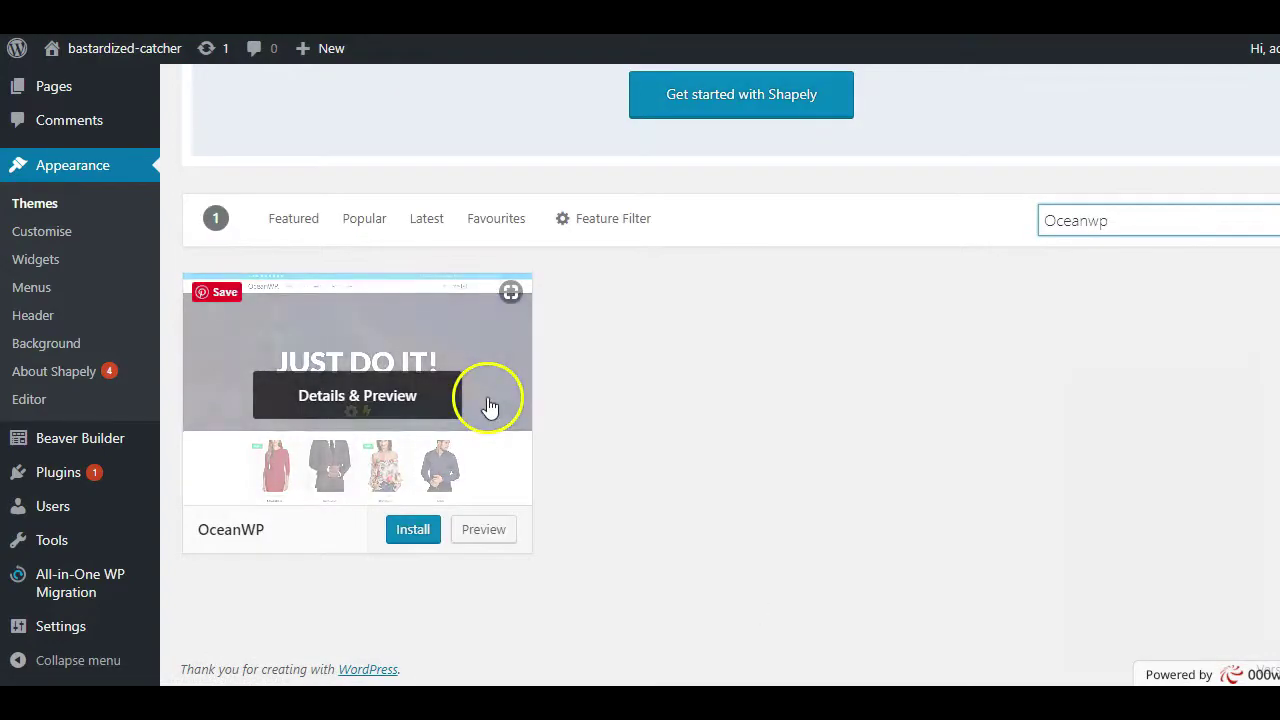
- Install the OceanWP theme and activate it on the site
click(426, 535)
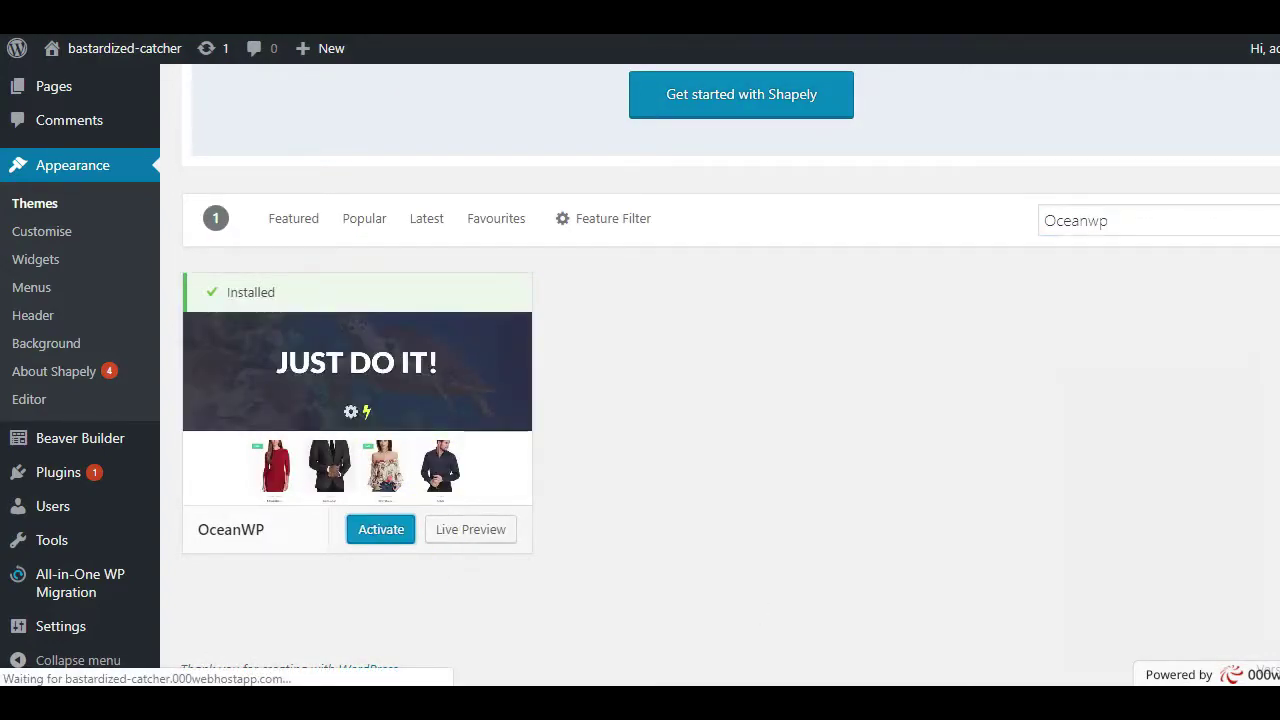
click(370, 530)
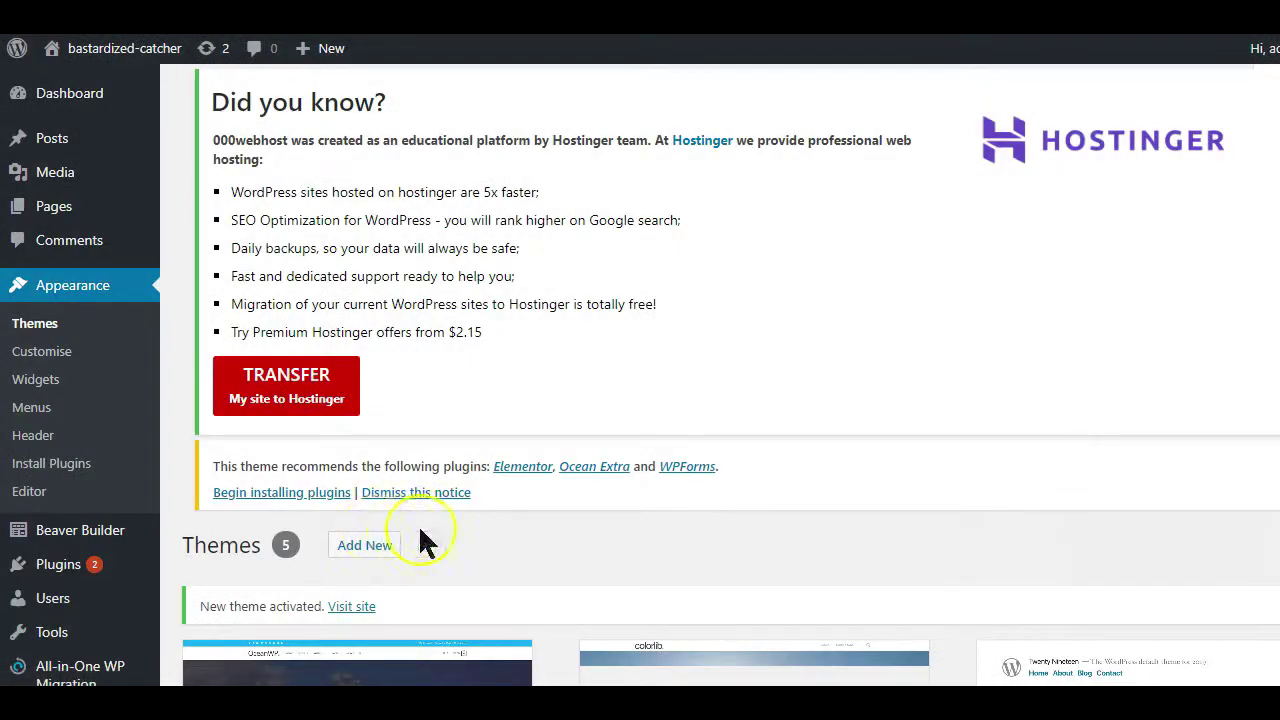
scroll(543, 429, down, 5)
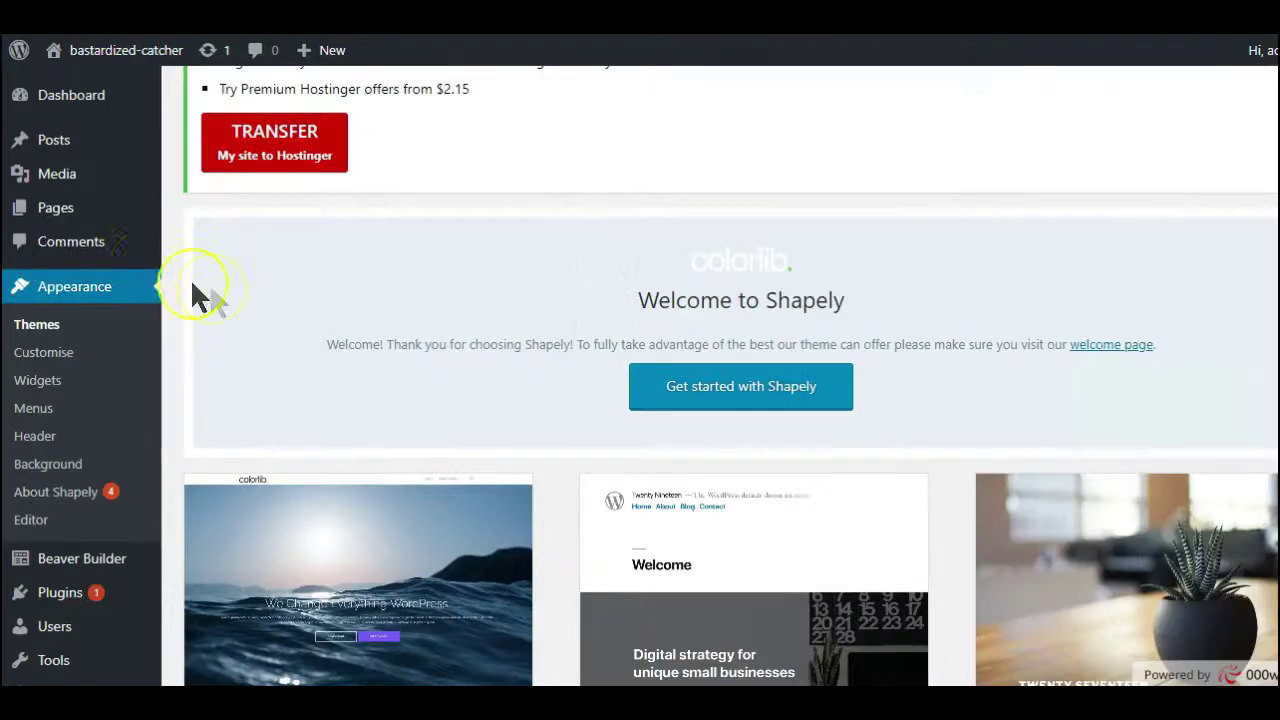
- Create a new blank page on the site
mouse_move(57, 207)
click(203, 243)
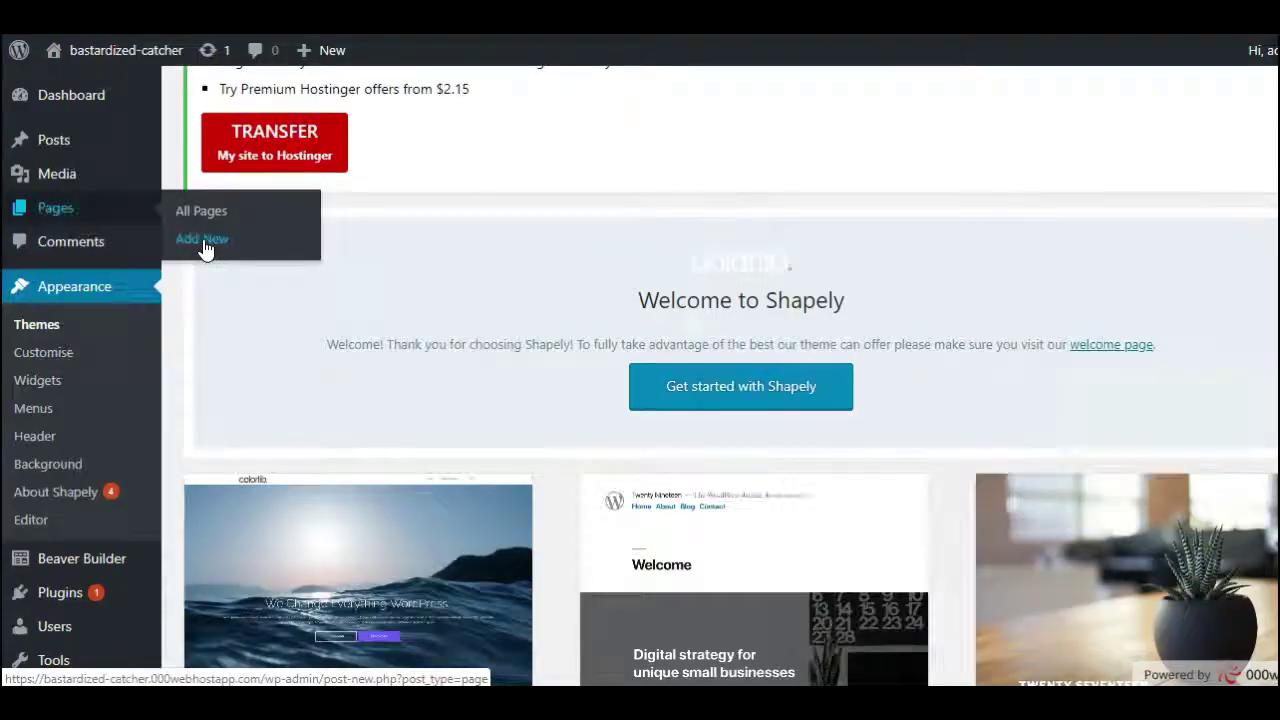
click(203, 243)
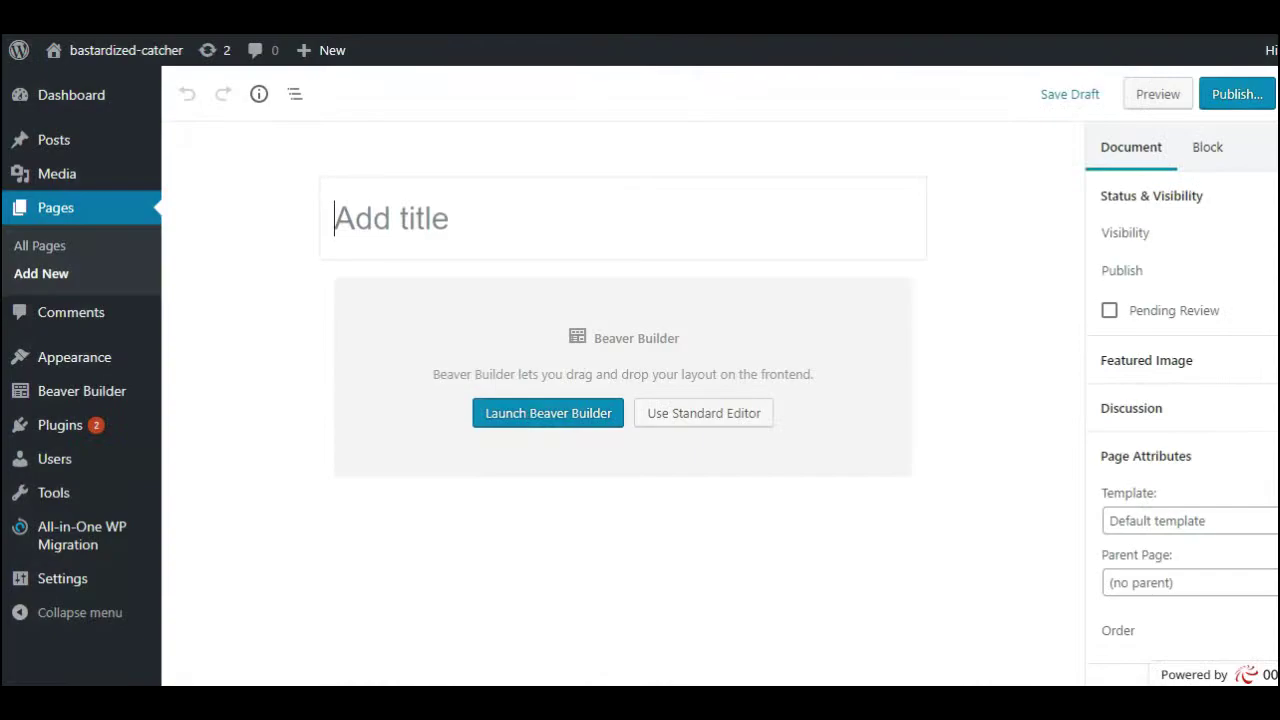
- Preview the untitled page and examine its header, sidebar and overall layout under the default template
click(680, 158)
click(1051, 92)
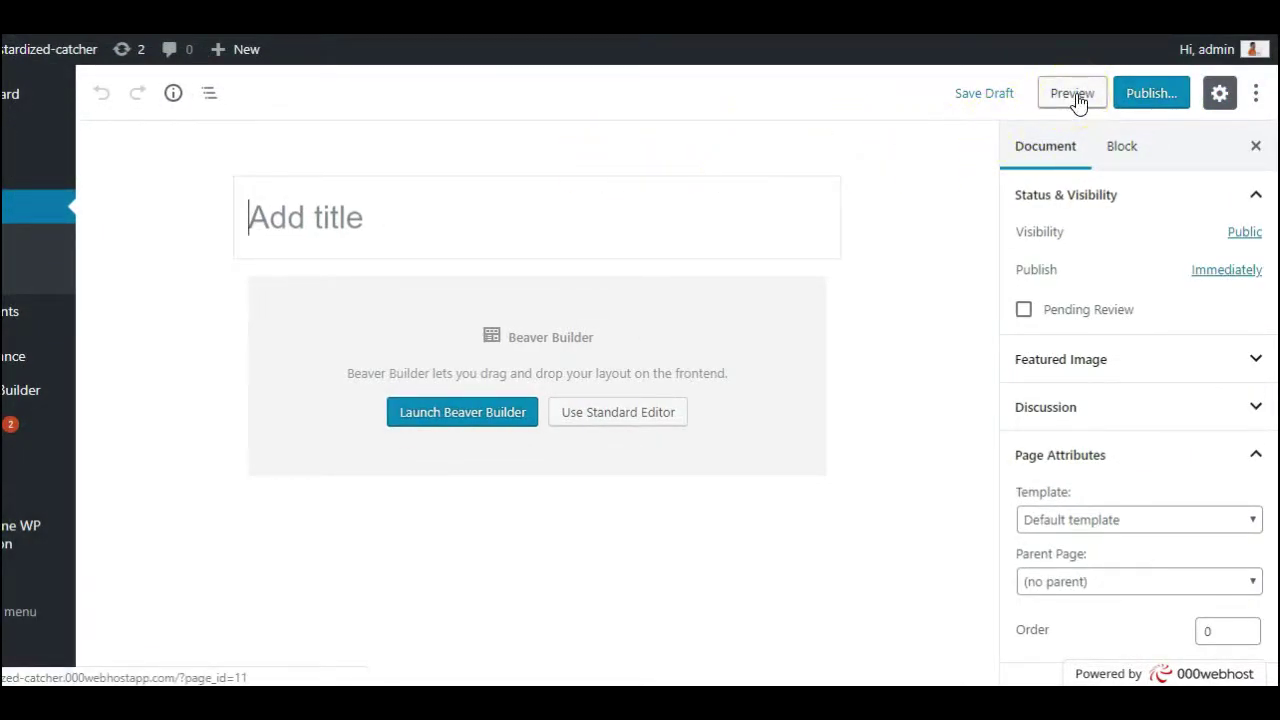
click(1075, 92)
click(976, 160)
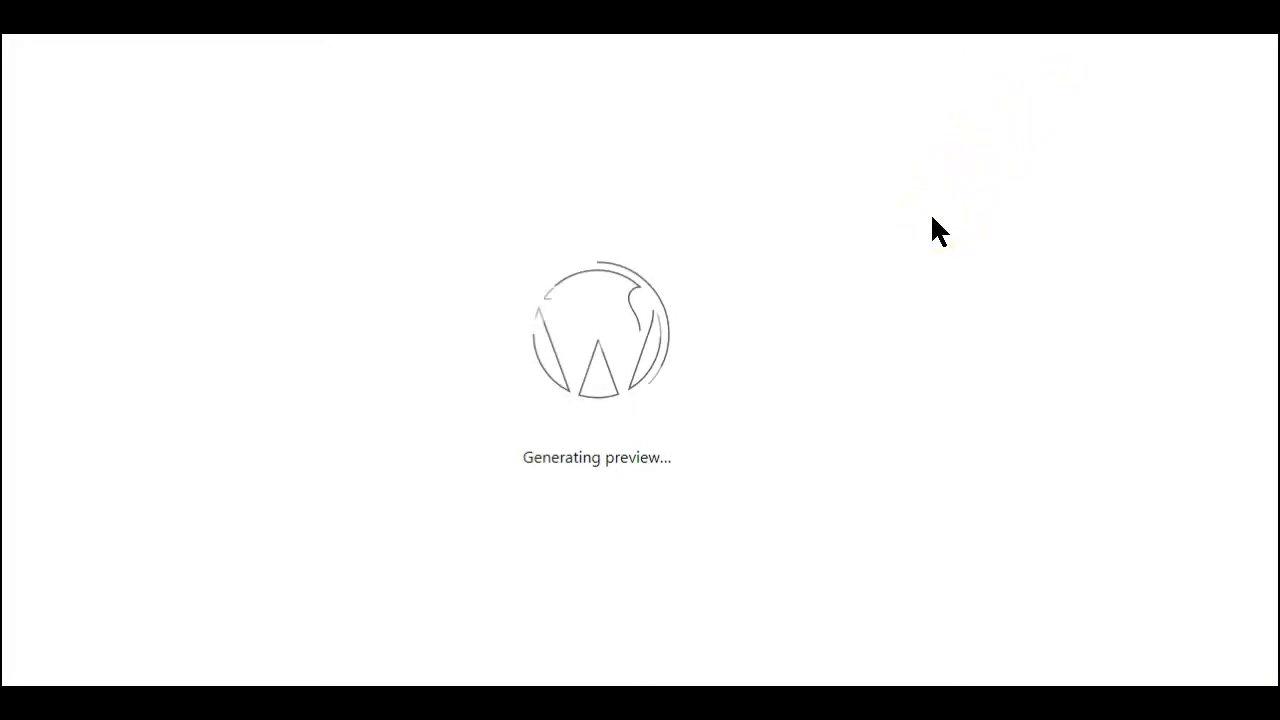
click(881, 229)
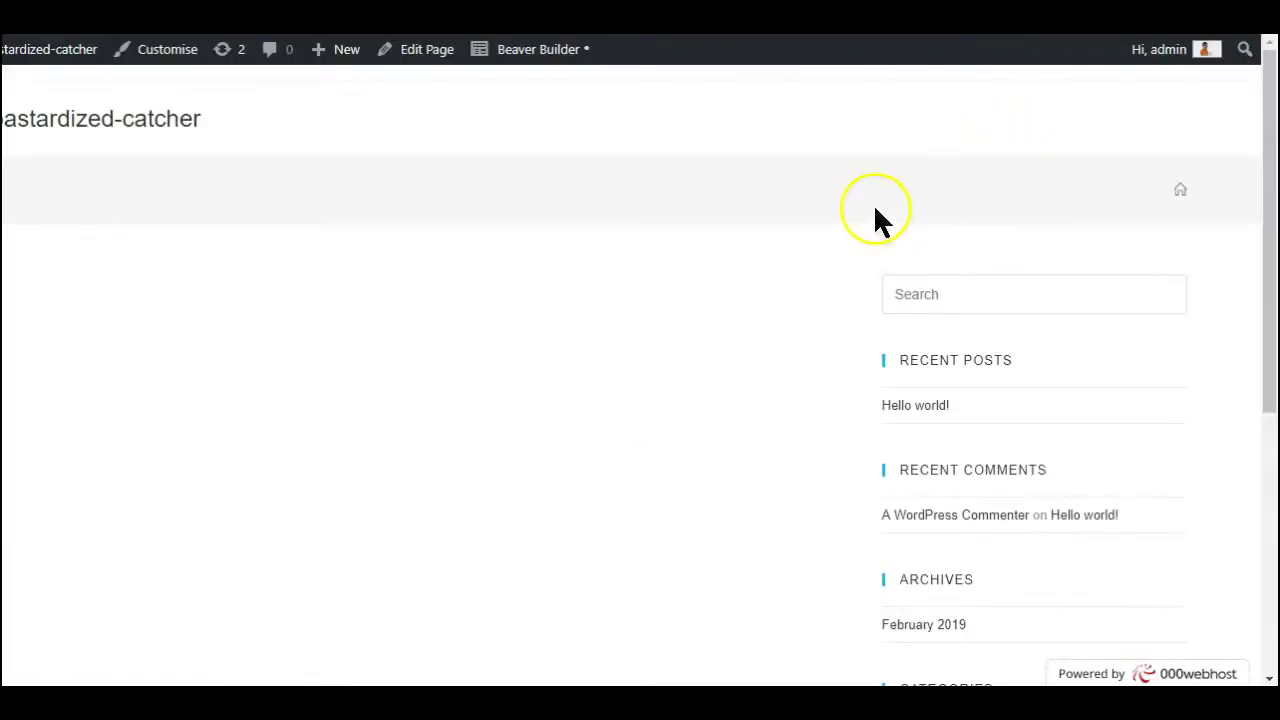
scroll(868, 185, down, 3)
scroll(868, 185, up, 3)
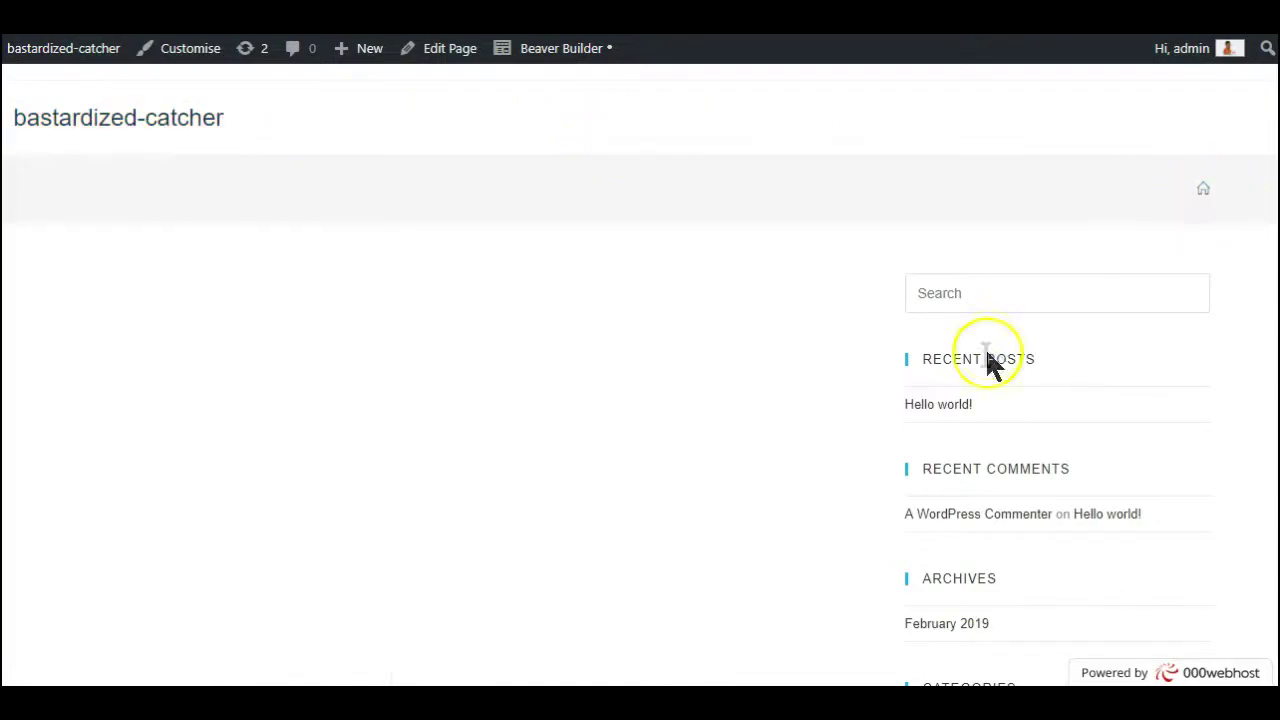
scroll(985, 363, down, 5)
scroll(983, 363, up, 5)
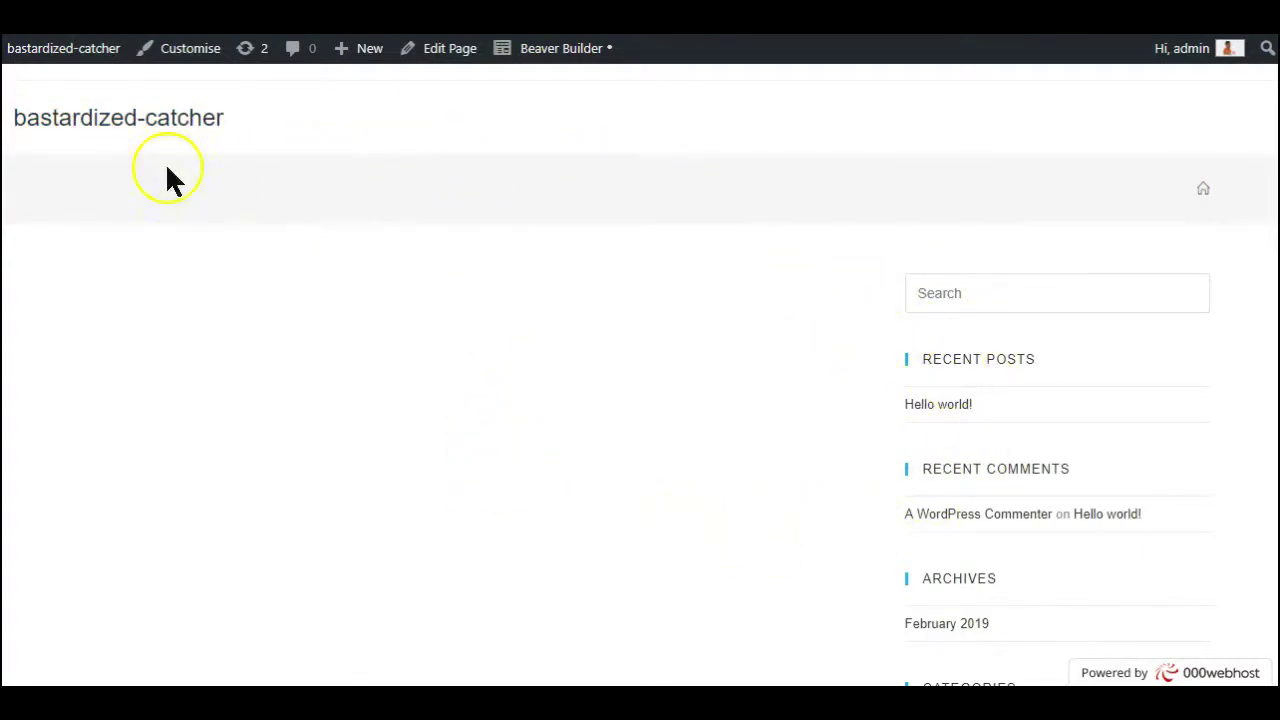
scroll(1014, 365, down, 5)
scroll(1011, 364, up, 5)
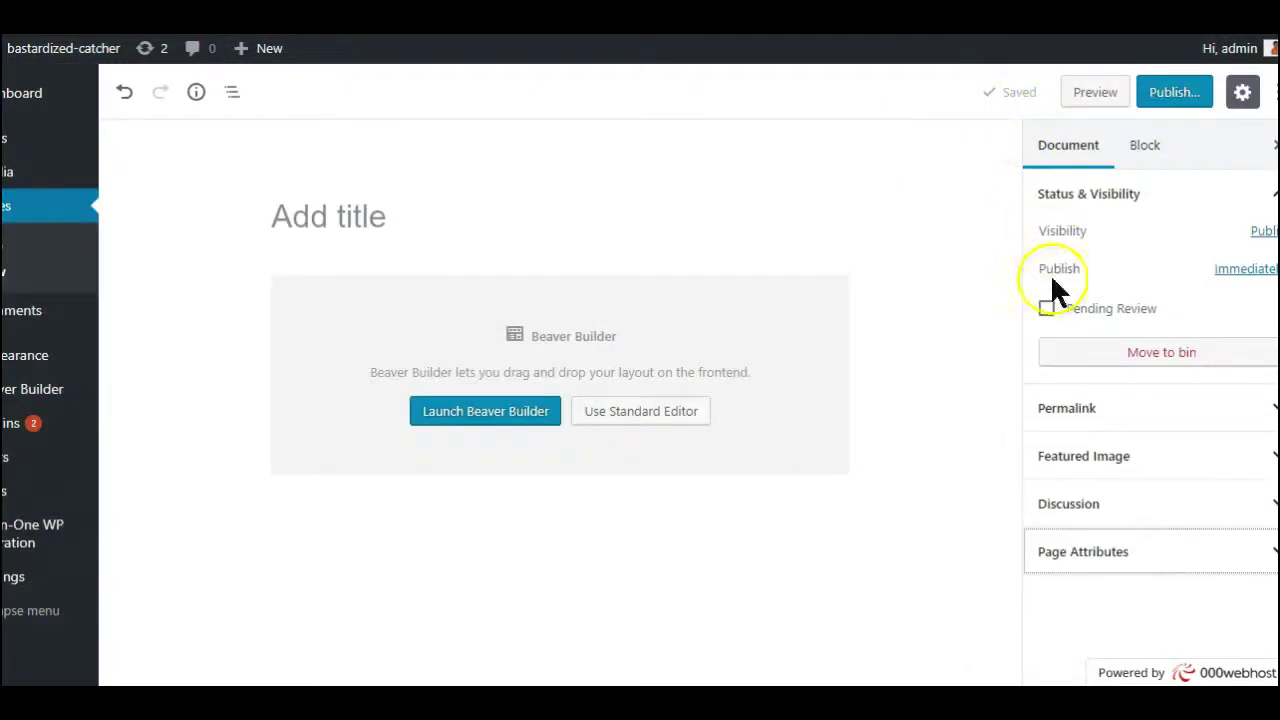
- Set the new page's template to Landing Page in its page attributes
click(1122, 565)
click(1100, 616)
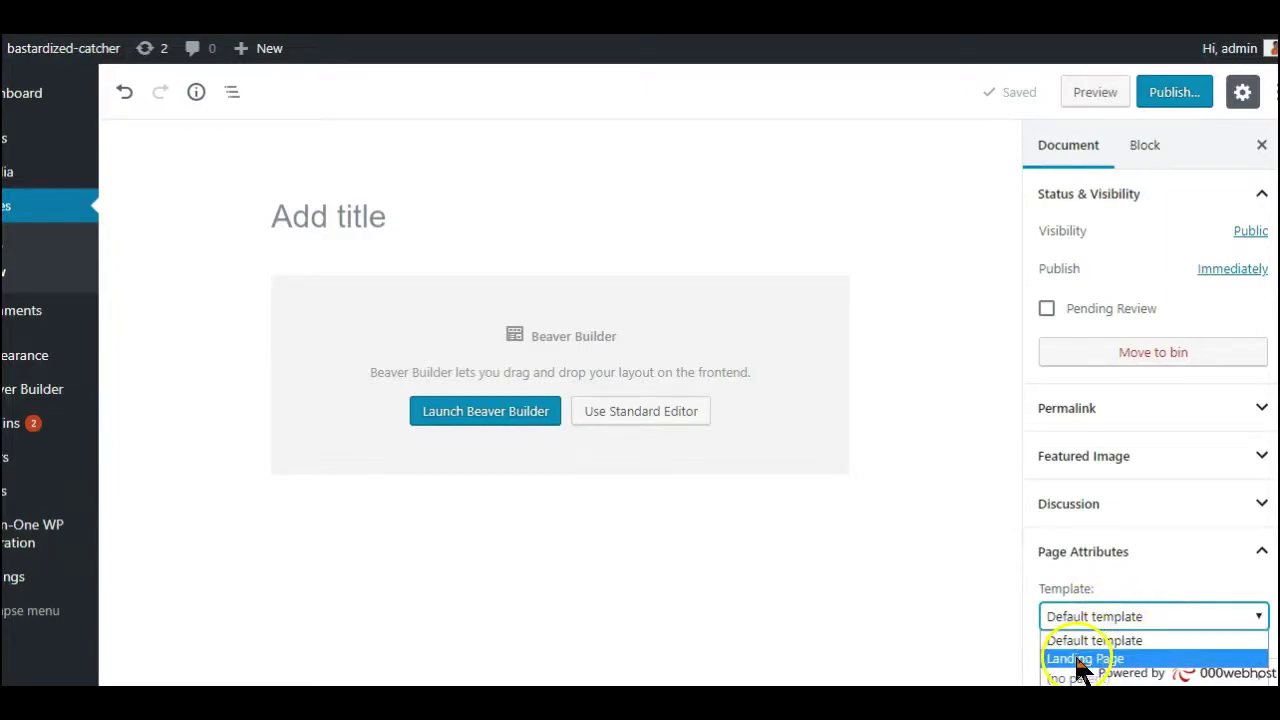
click(1082, 659)
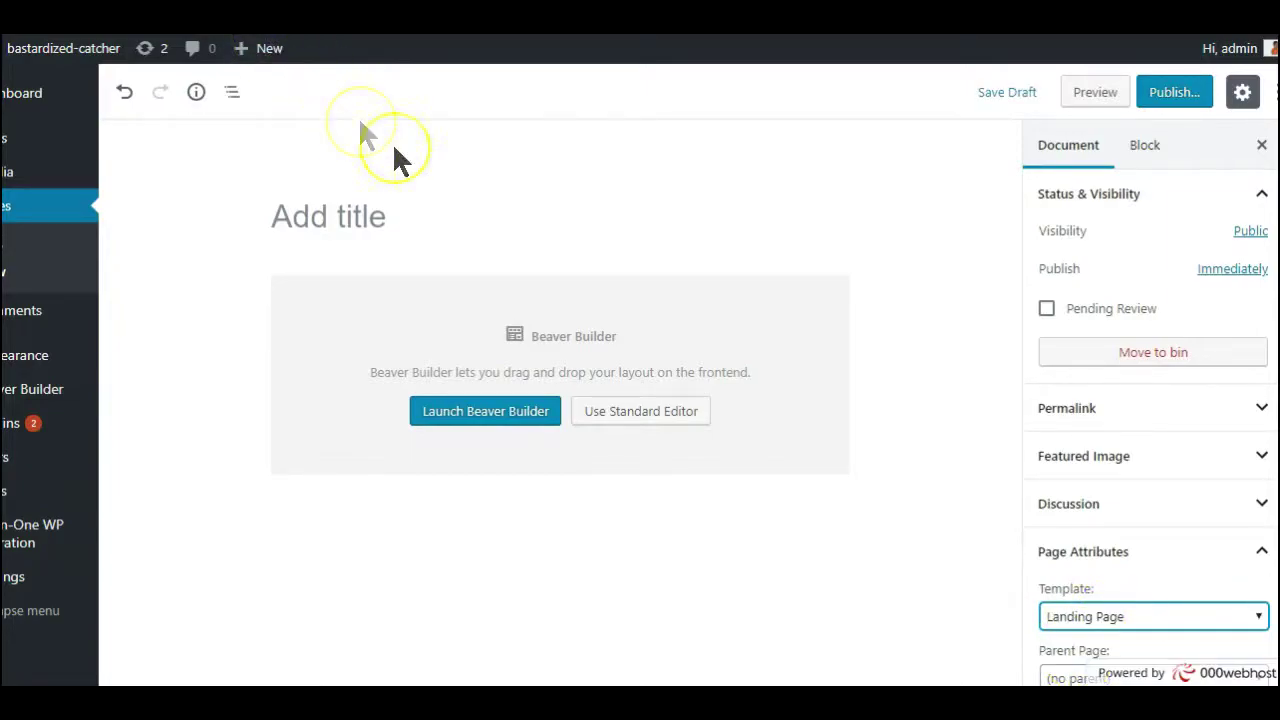
- Launch Beaver Builder on the new page, return from its preview to editing, and browse the available standard content modules
click(513, 418)
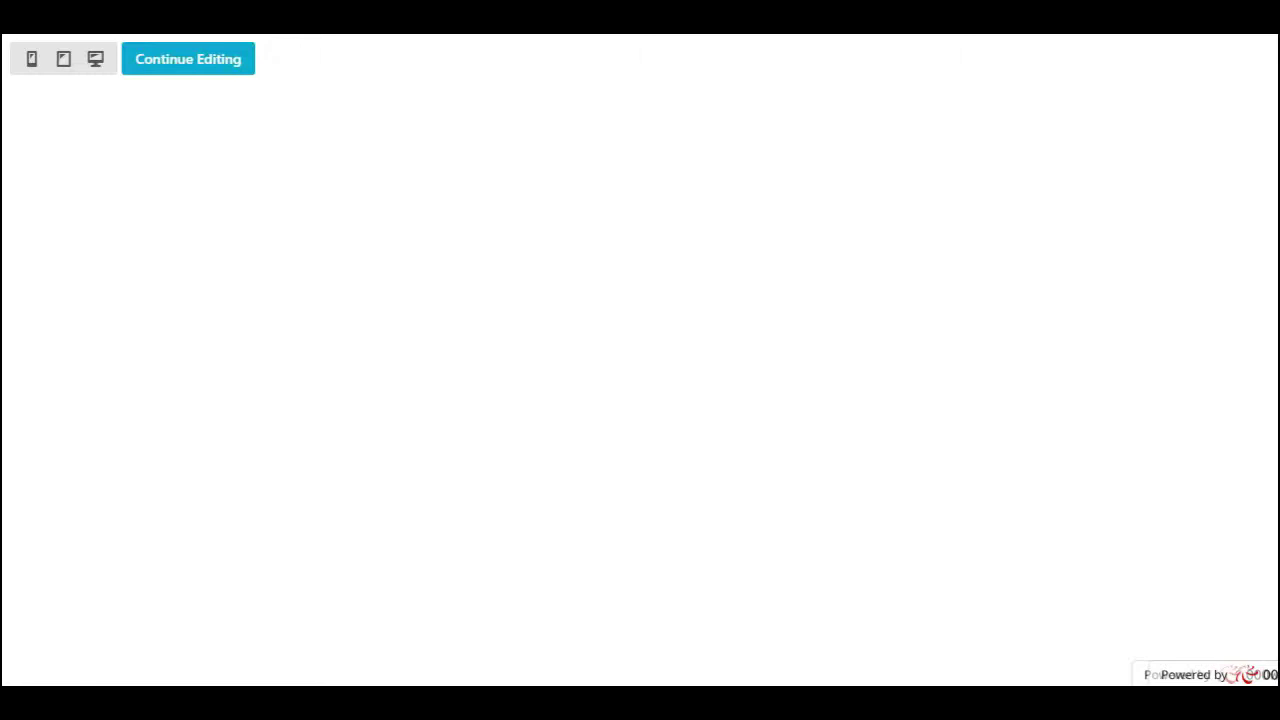
click(245, 59)
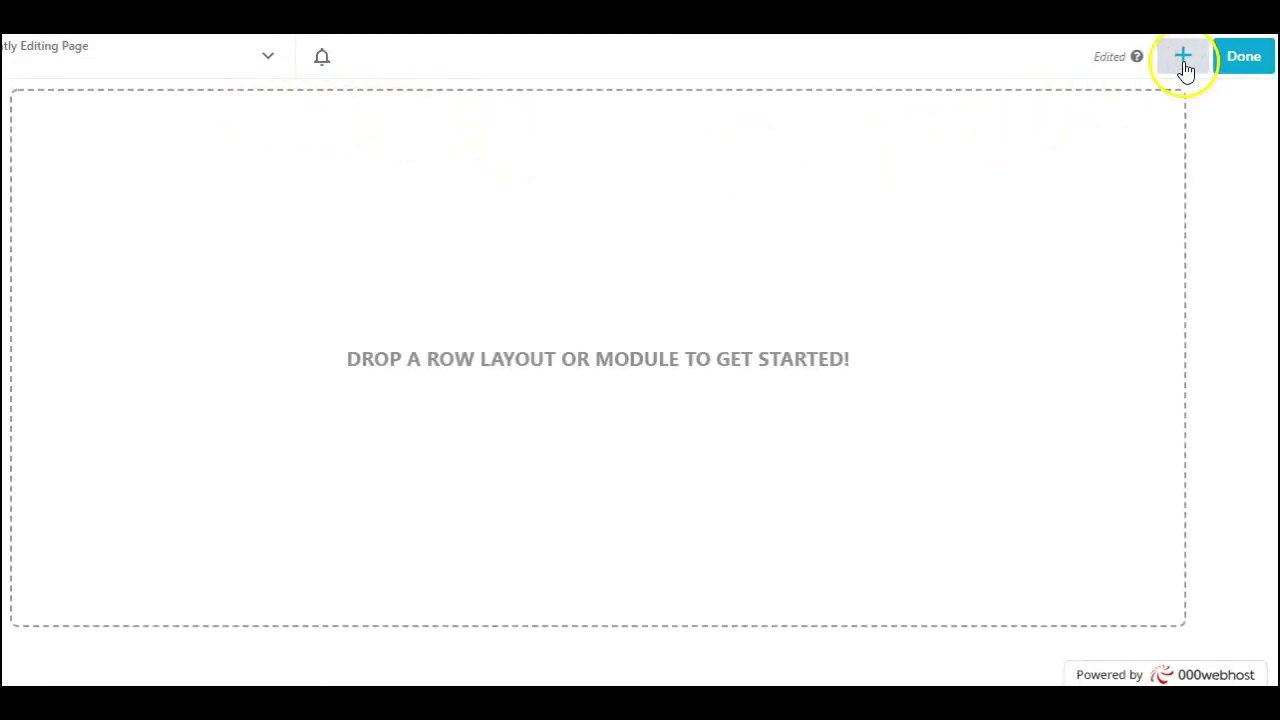
click(1184, 62)
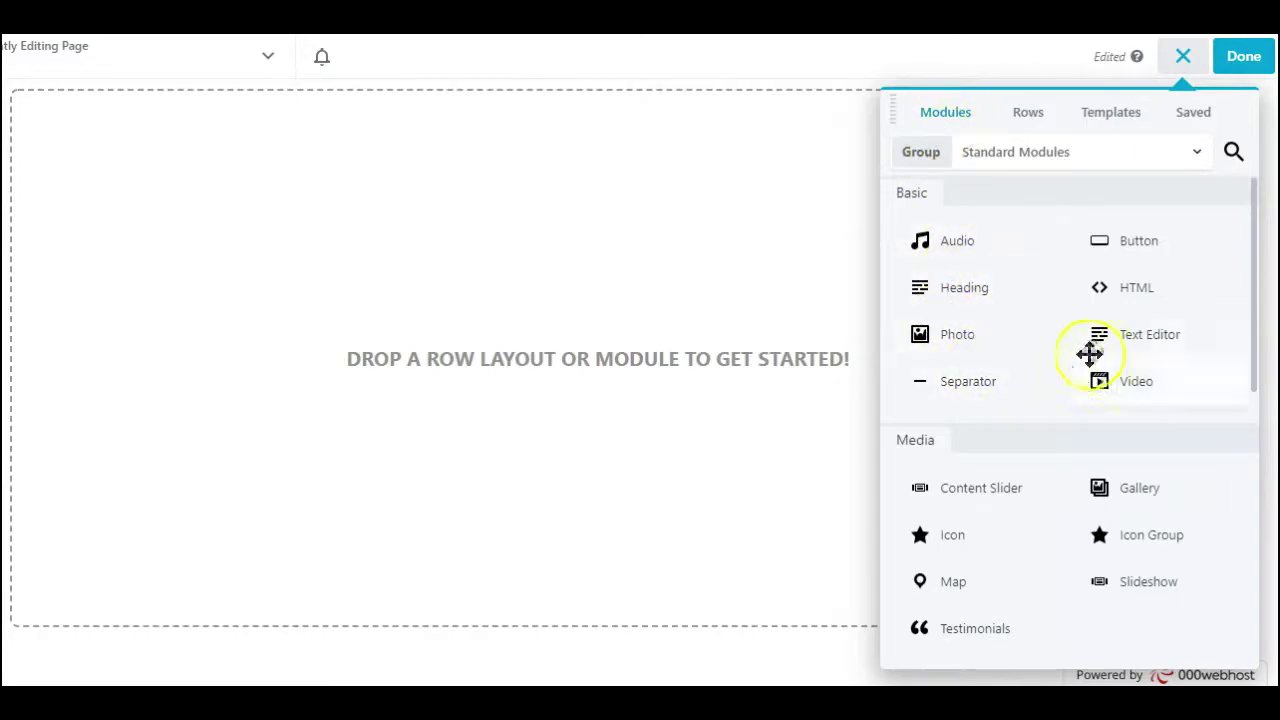
scroll(1000, 286, down, 2)
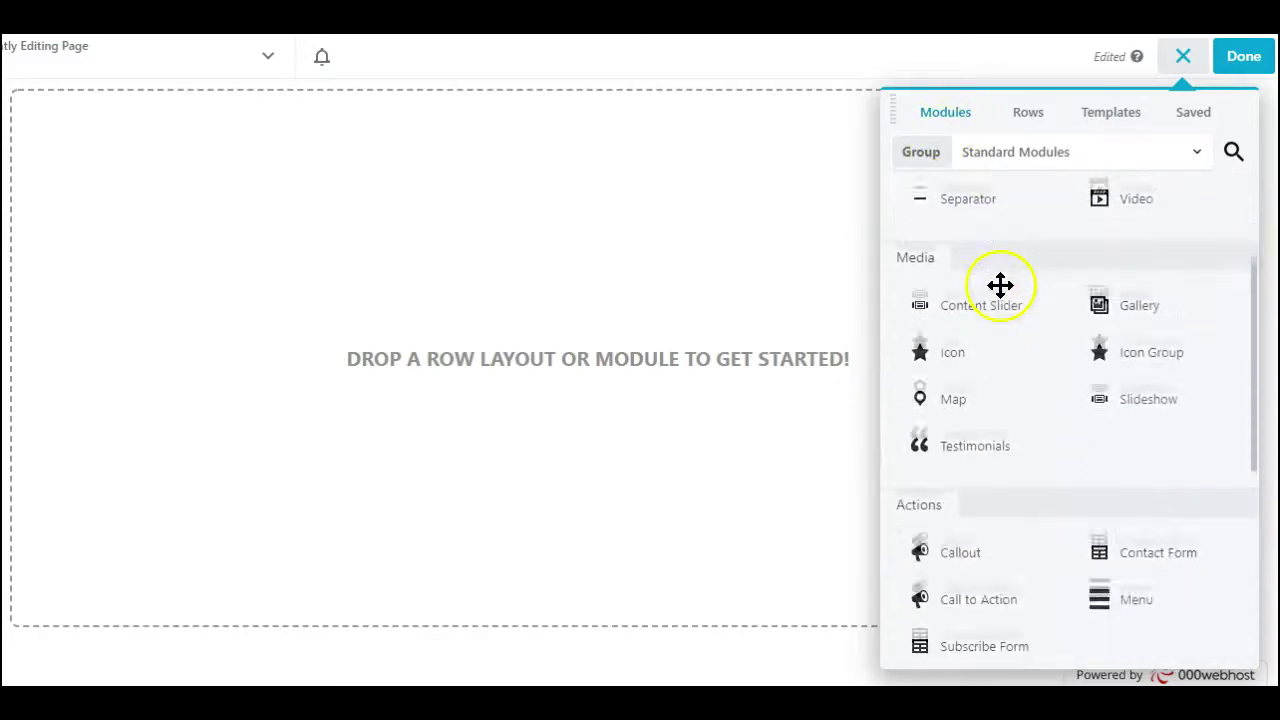
- Browse the available row column layouts and the landing page templates offered by the builder
scroll(1000, 286, up, 2)
click(1025, 113)
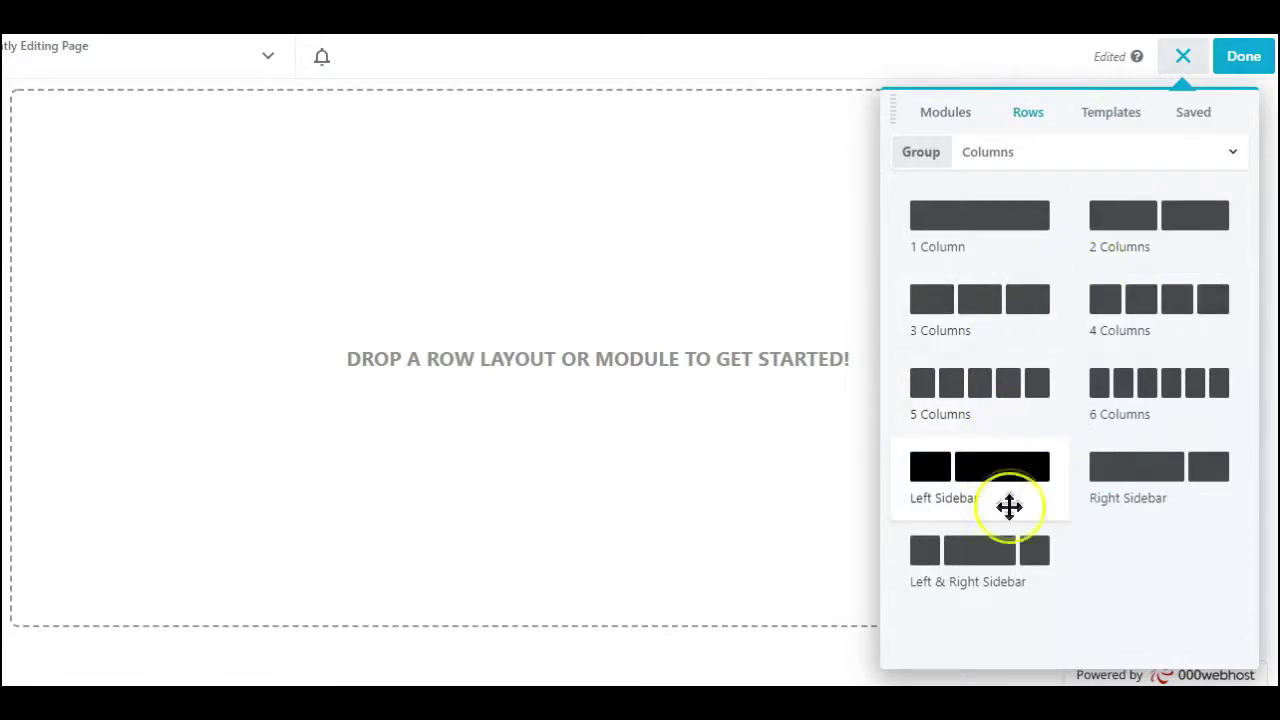
click(1107, 120)
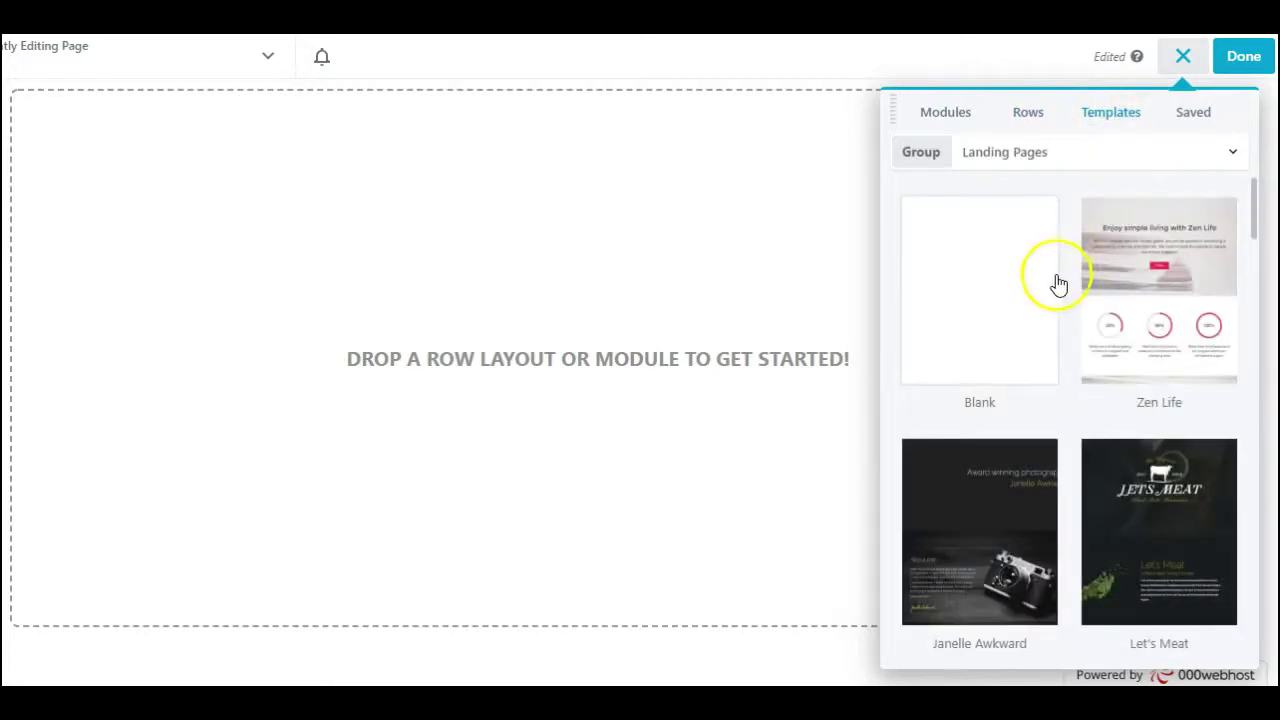
scroll(1057, 286, down, 3)
scroll(1057, 286, down, 7)
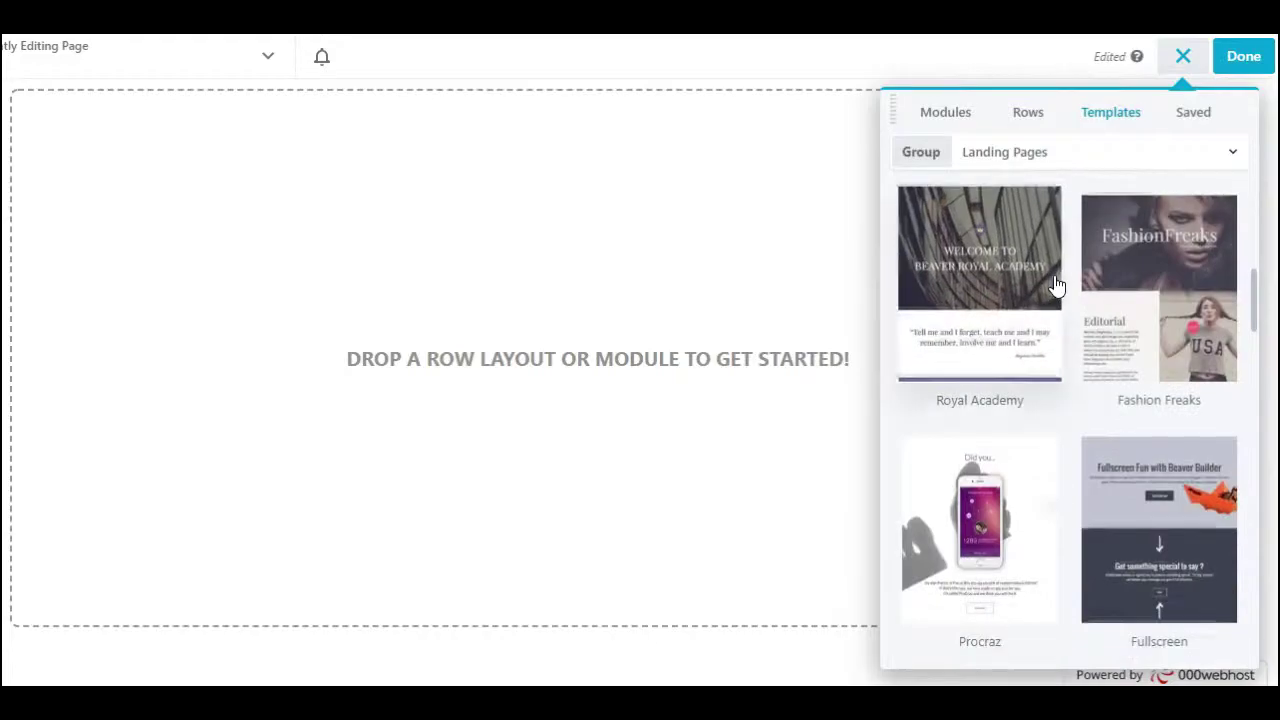
scroll(1057, 286, up, 7)
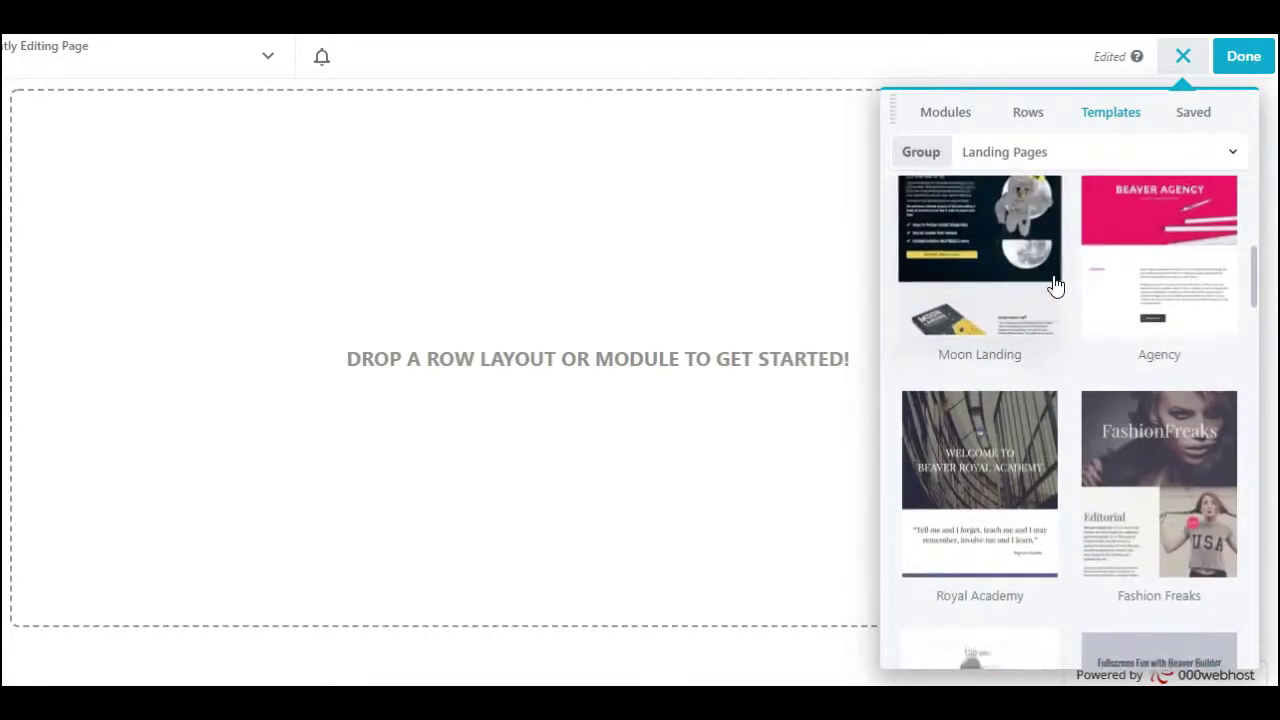
scroll(1057, 286, up, 2)
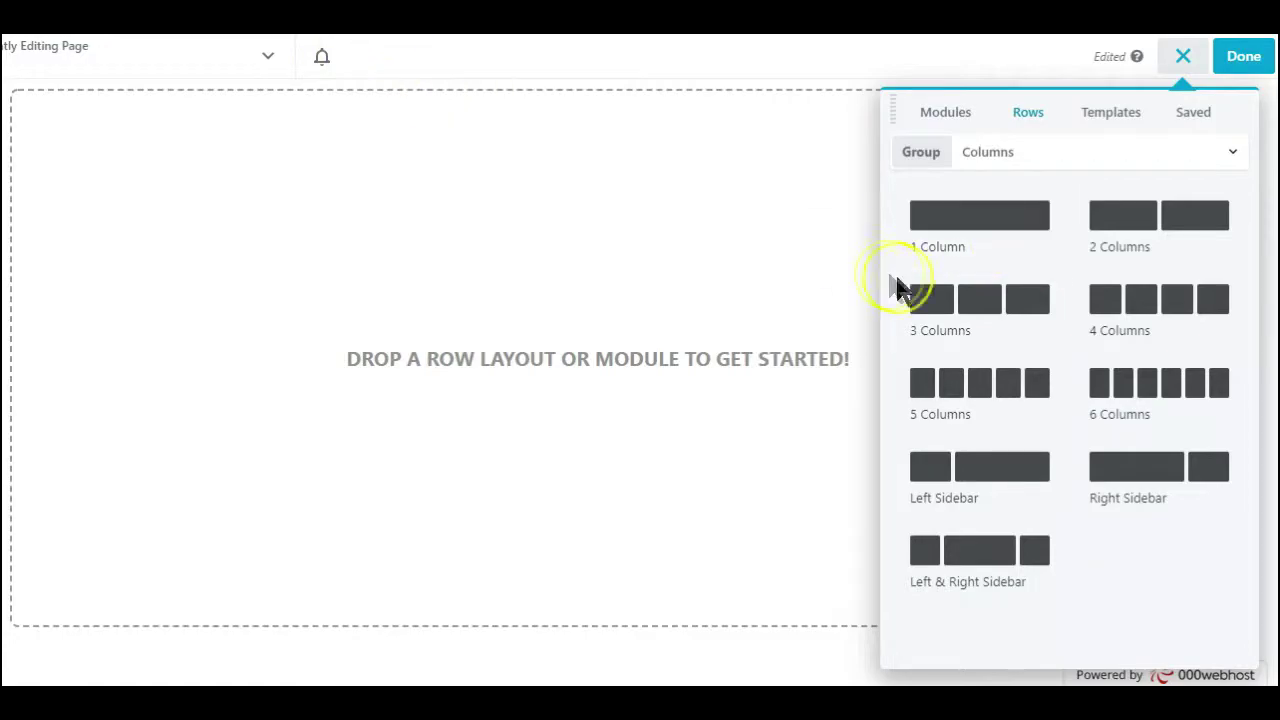
- Add a one-column row to the empty page and set its width and content width to Full Width
drag(979, 228, 509, 184)
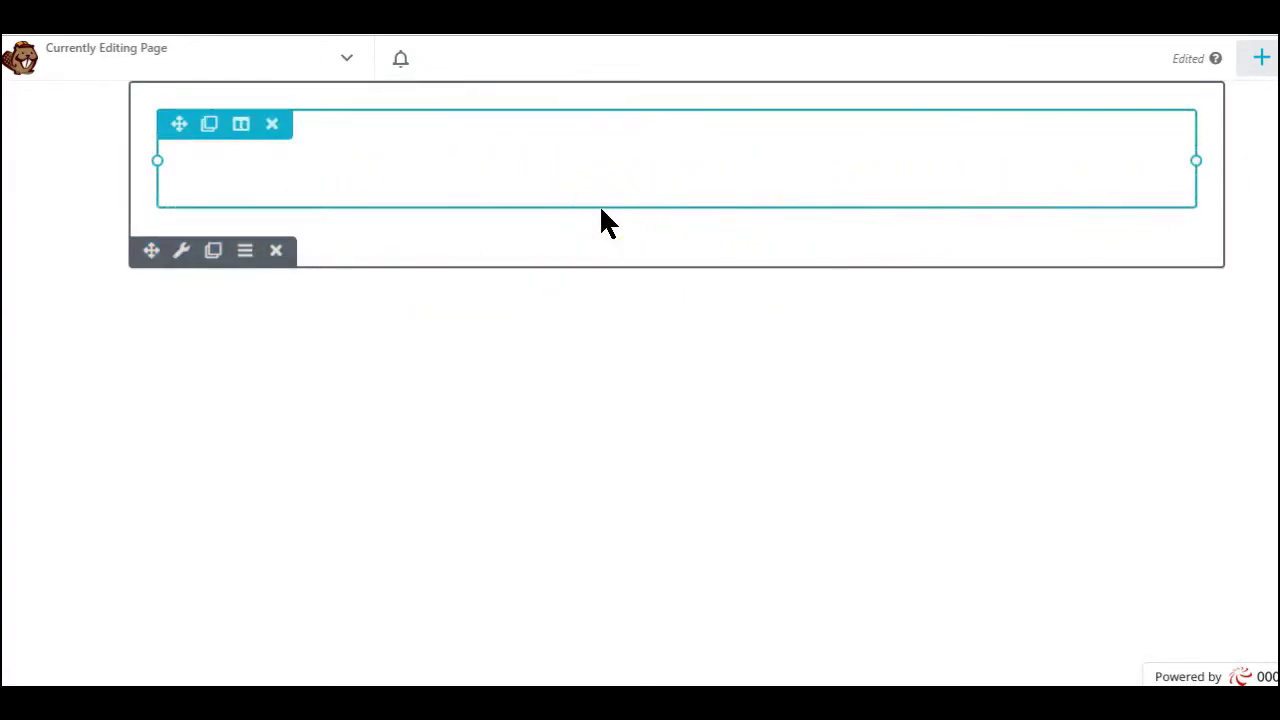
click(176, 253)
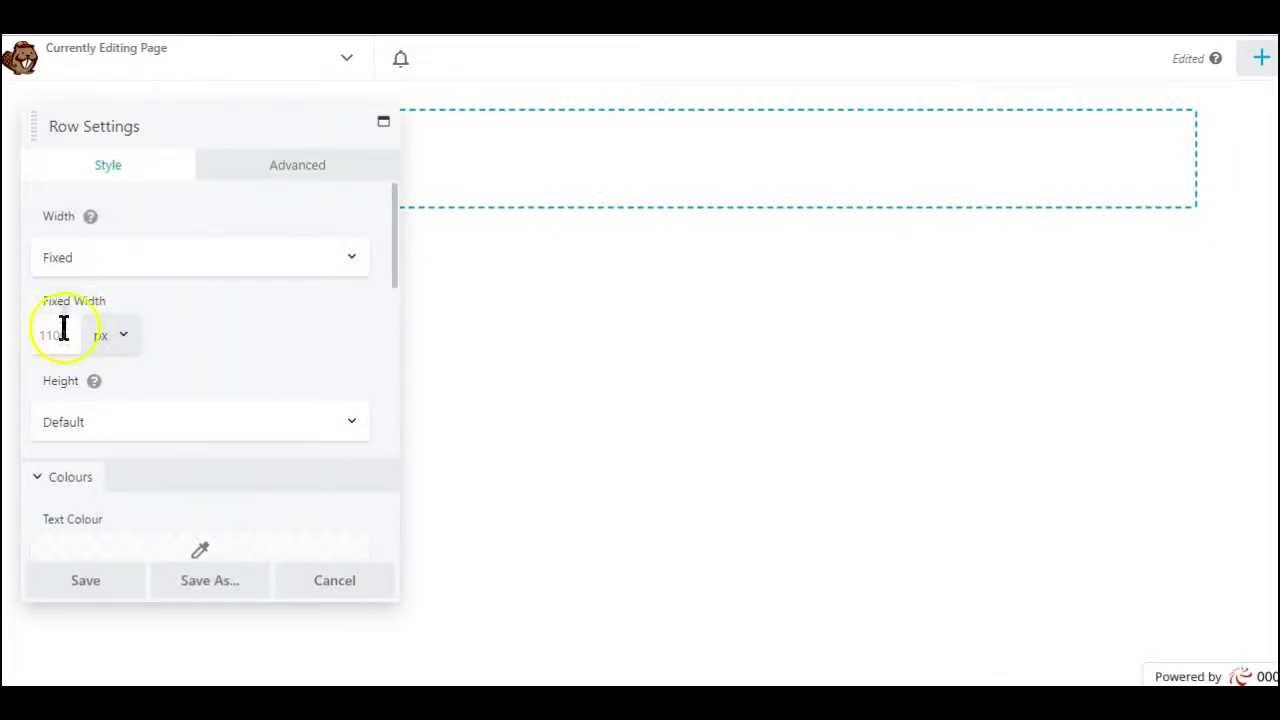
click(81, 275)
click(70, 300)
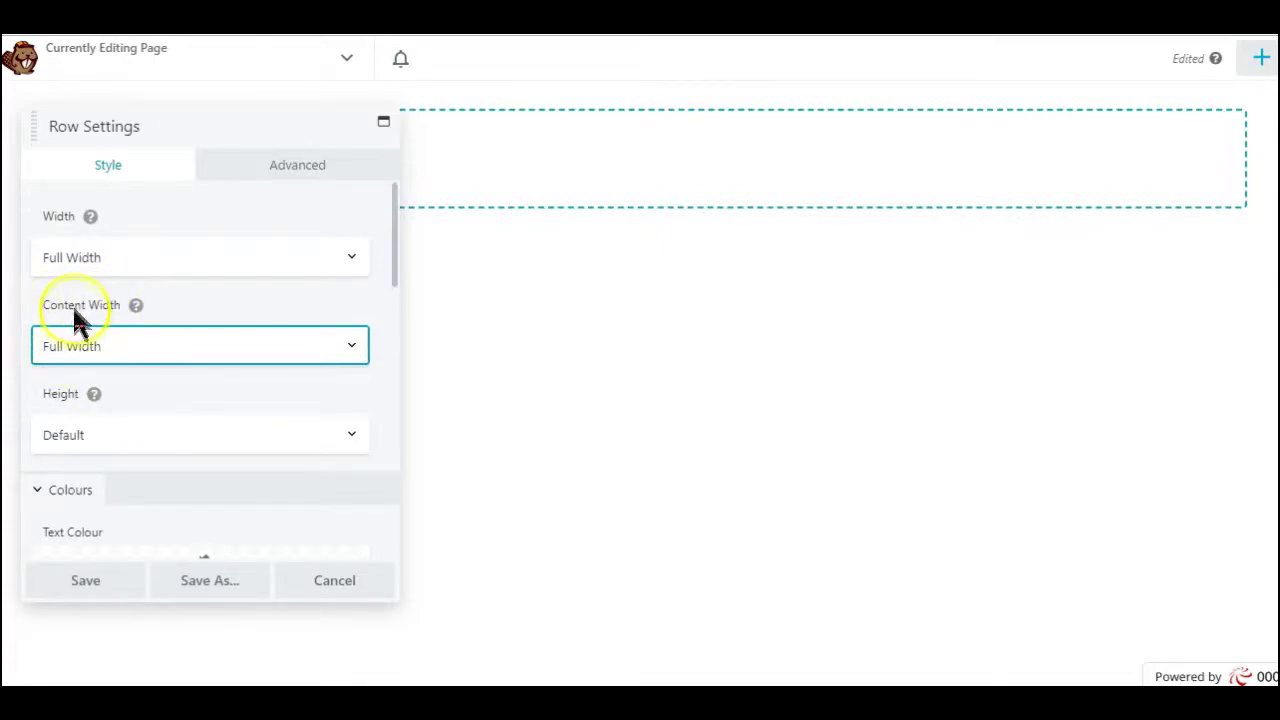
- Give the row a solid colour background in teal green #007f74 and save the row settings
scroll(222, 370, down, 2)
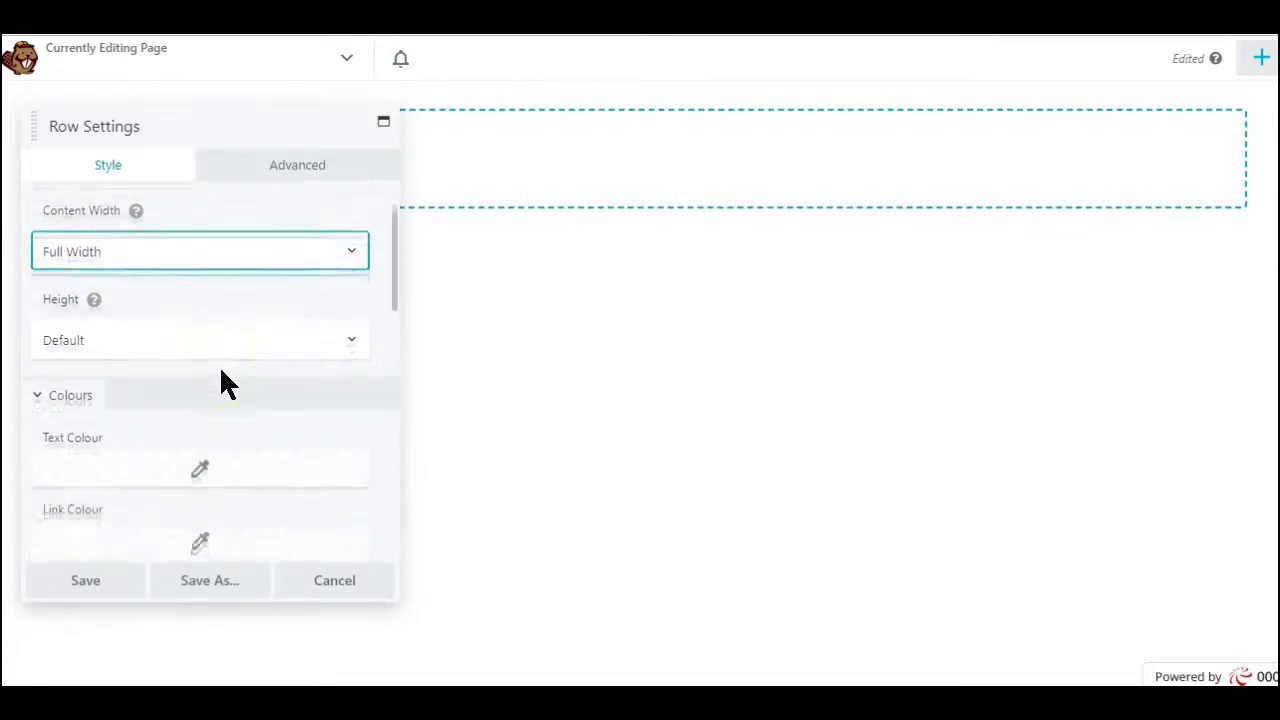
scroll(222, 378, down, 4)
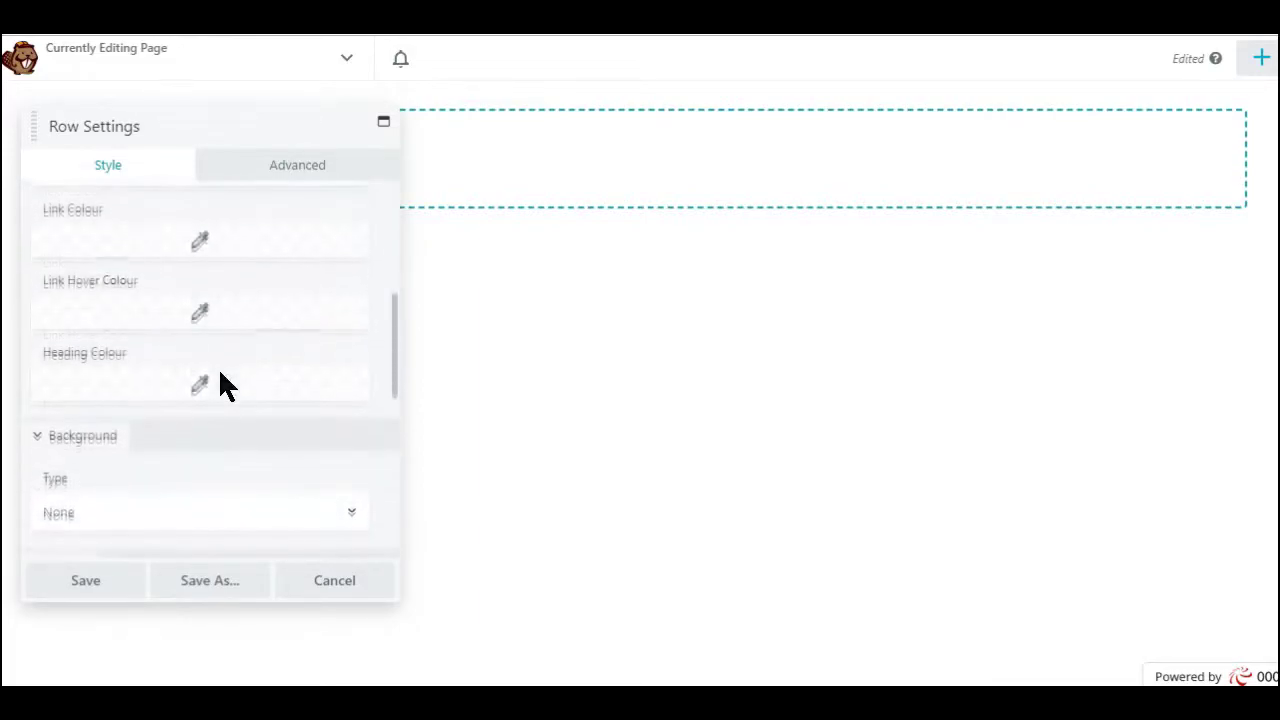
click(185, 316)
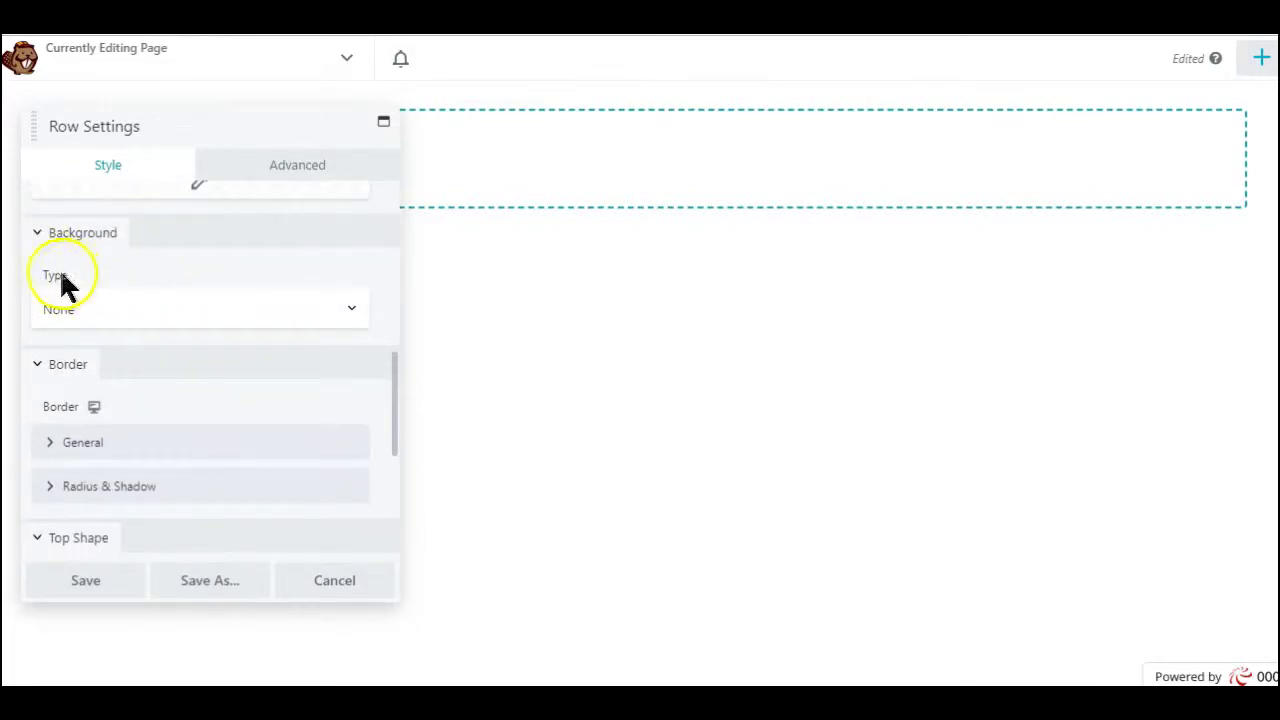
click(80, 318)
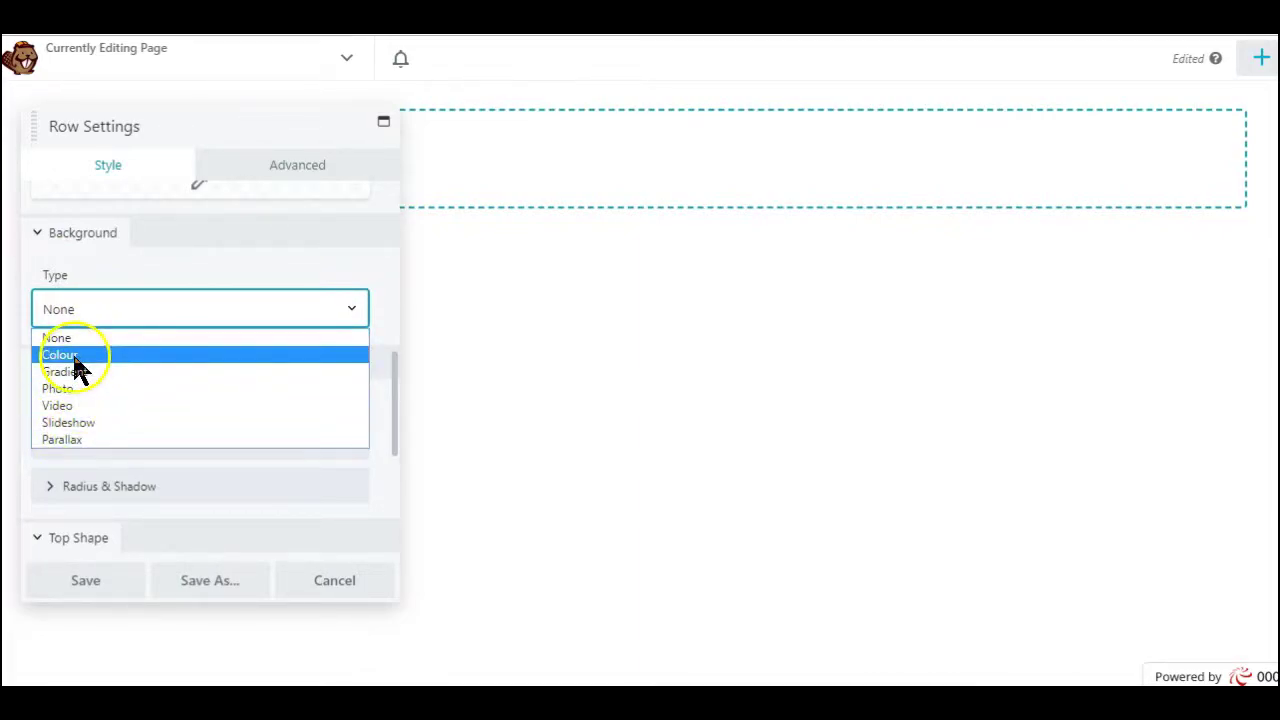
click(60, 355)
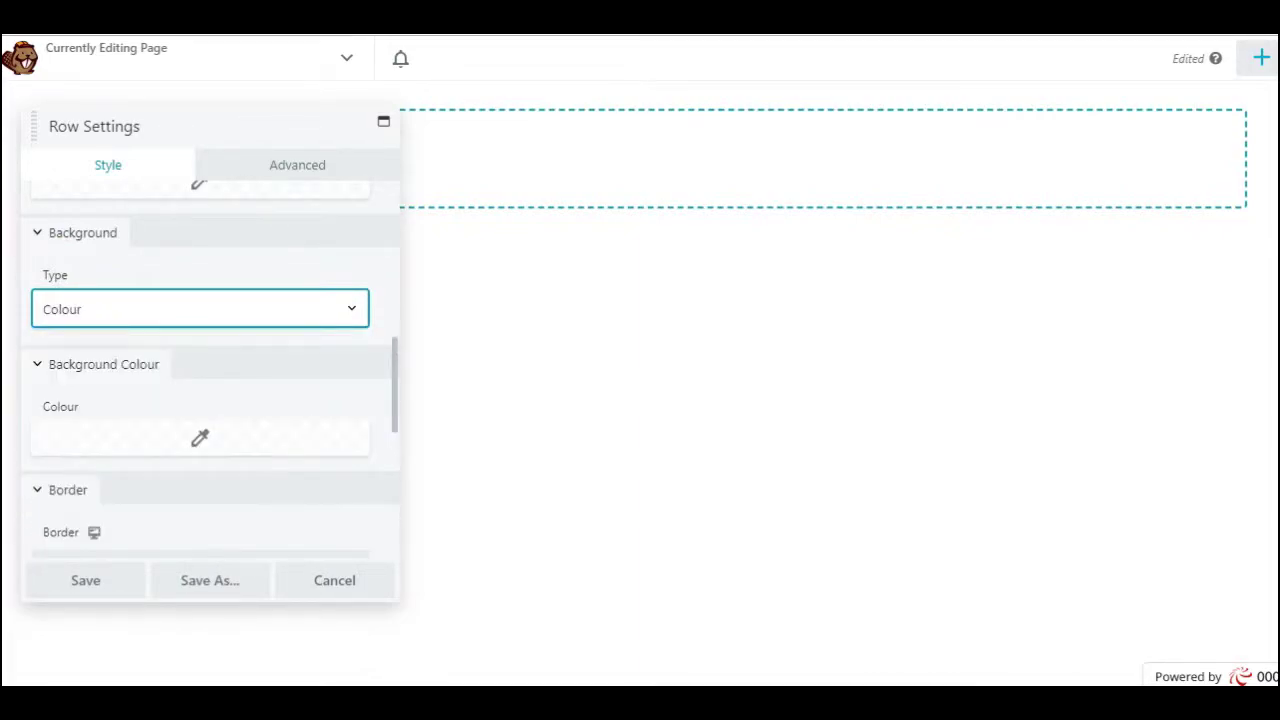
click(212, 444)
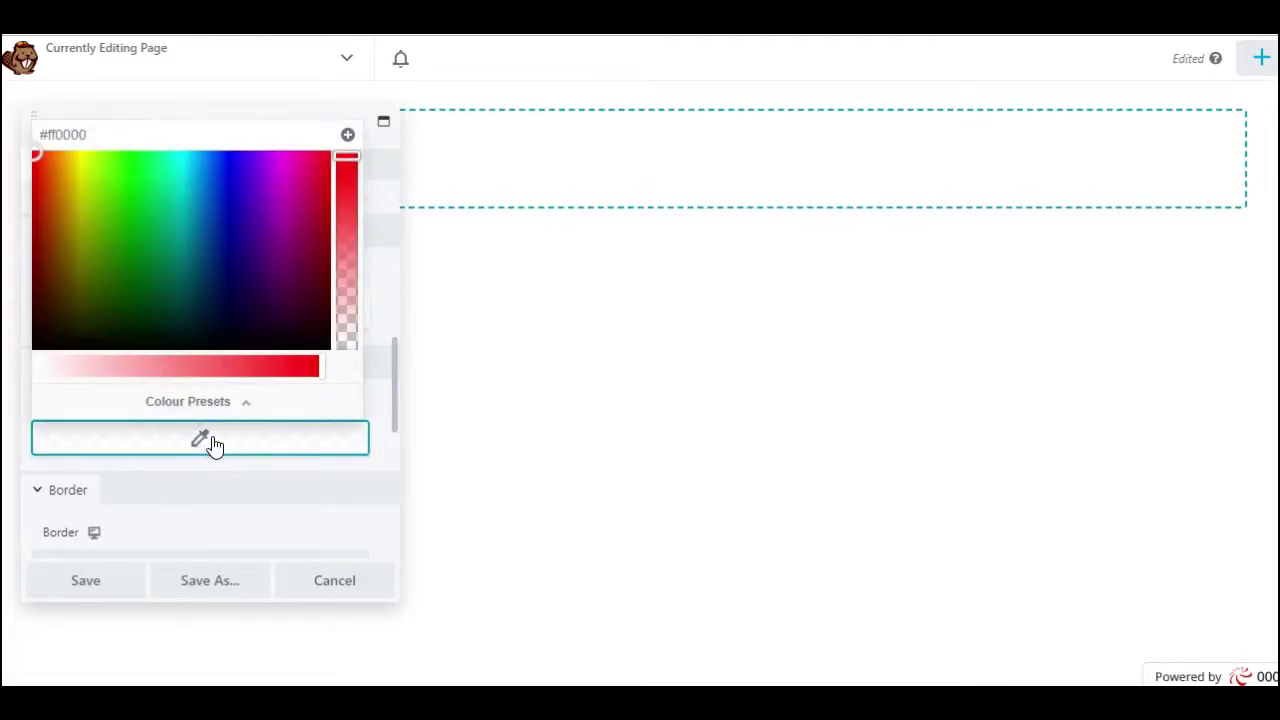
drag(34, 149, 173, 238)
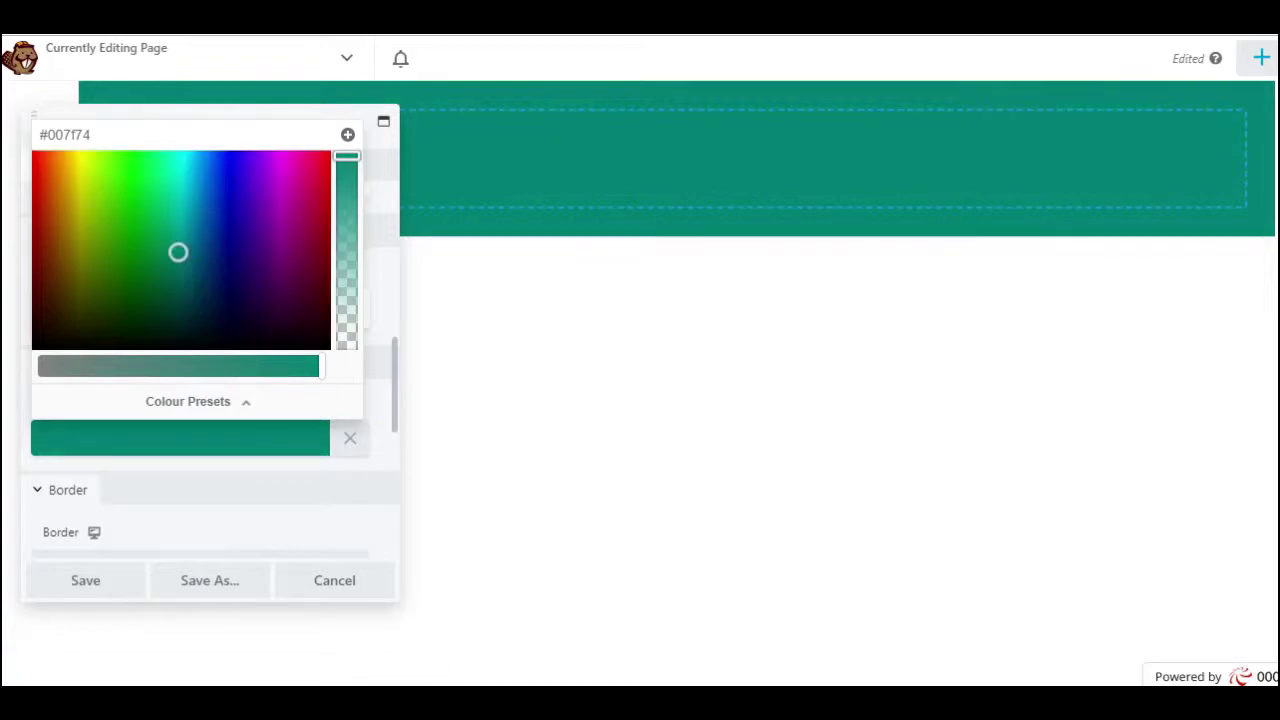
drag(100, 134, 63, 136)
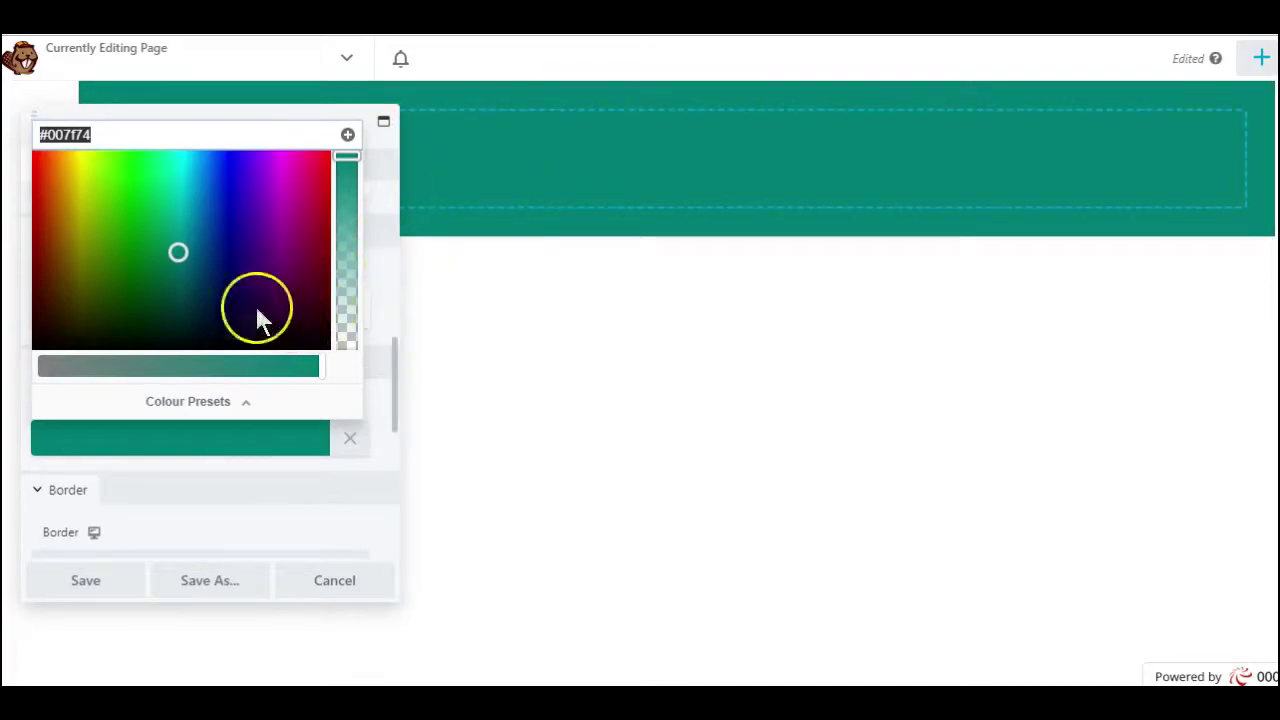
click(86, 580)
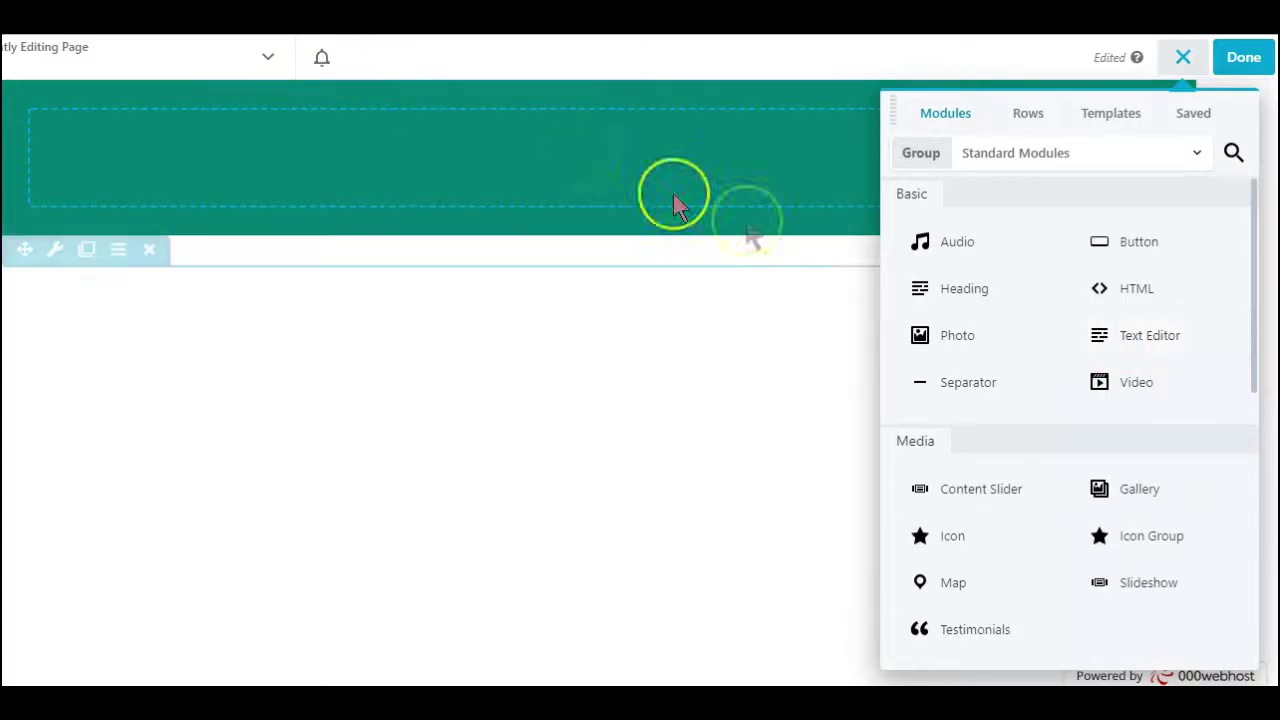
- Add a yellow Heading module to the green row reading "How to get your first 200 email list subscribers with $0 as a beginner"
drag(963, 291, 372, 175)
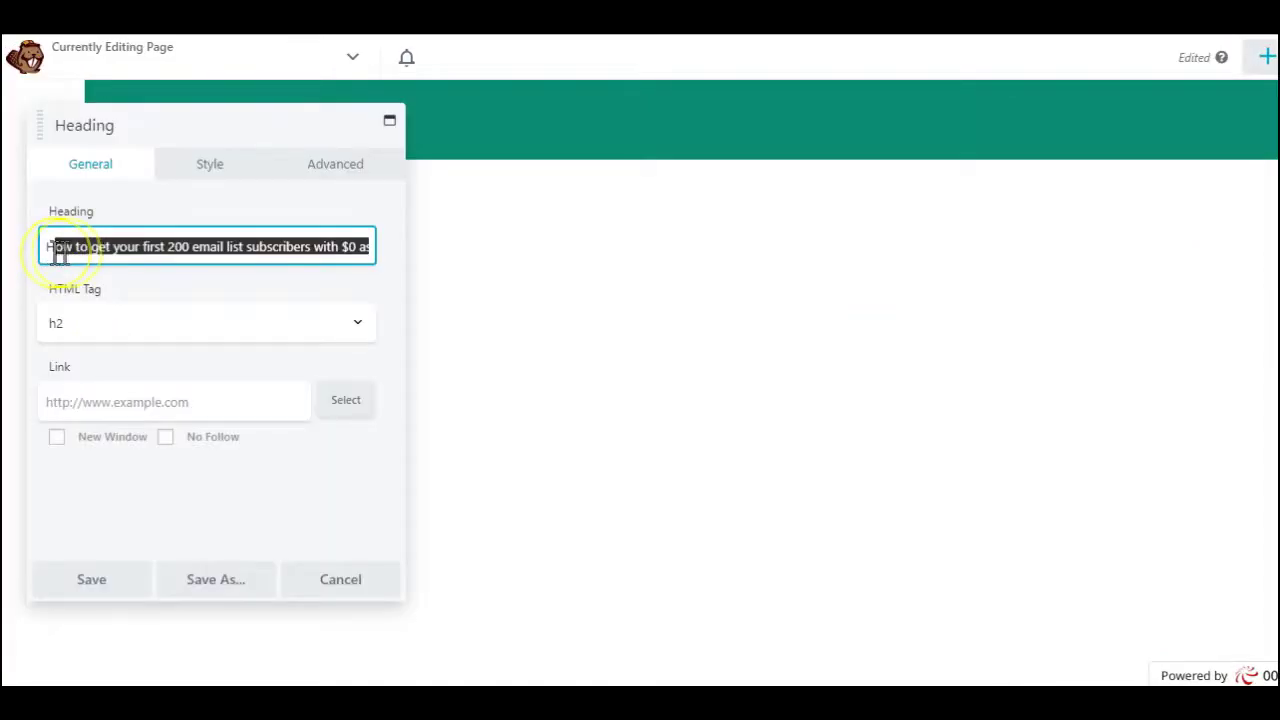
click(214, 166)
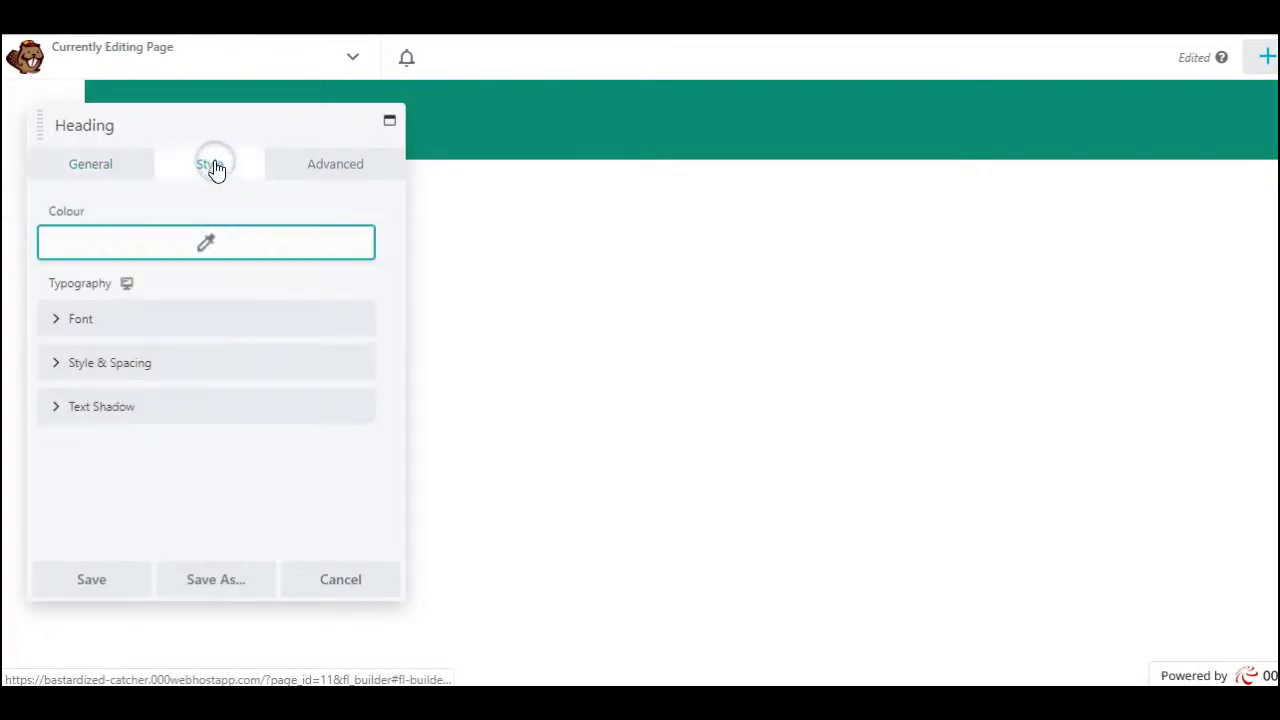
click(202, 245)
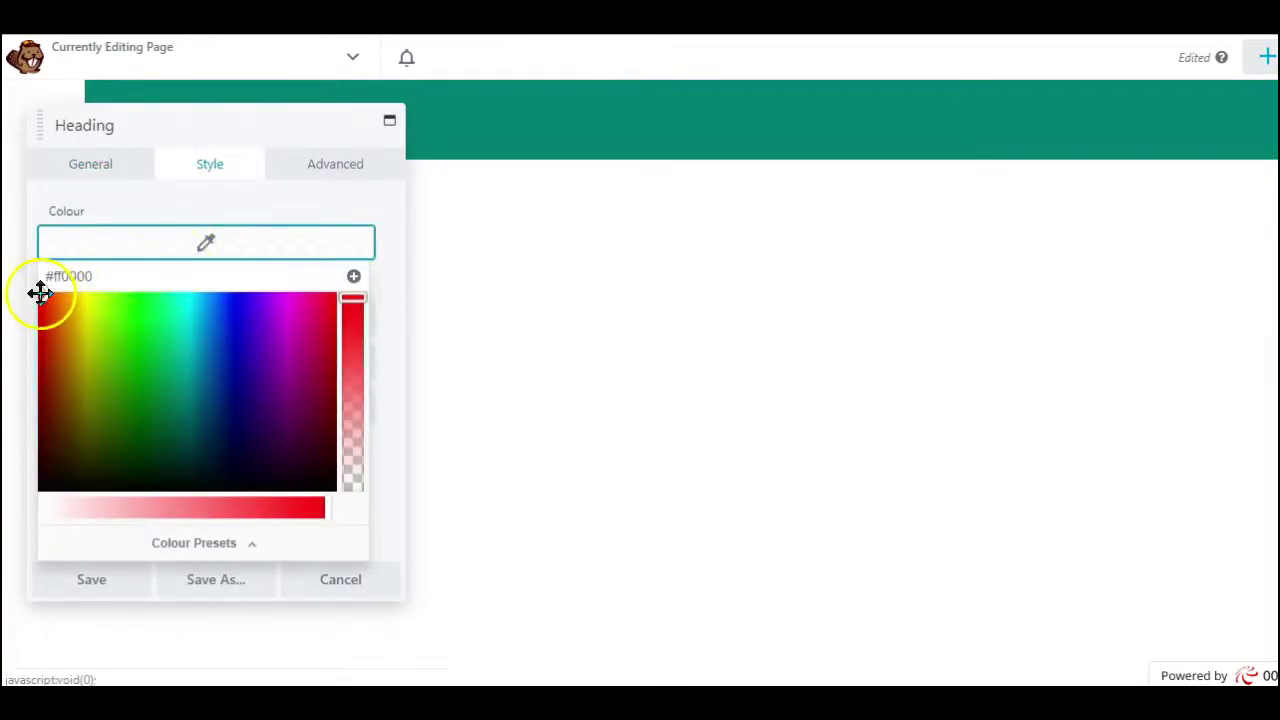
drag(40, 289, 88, 296)
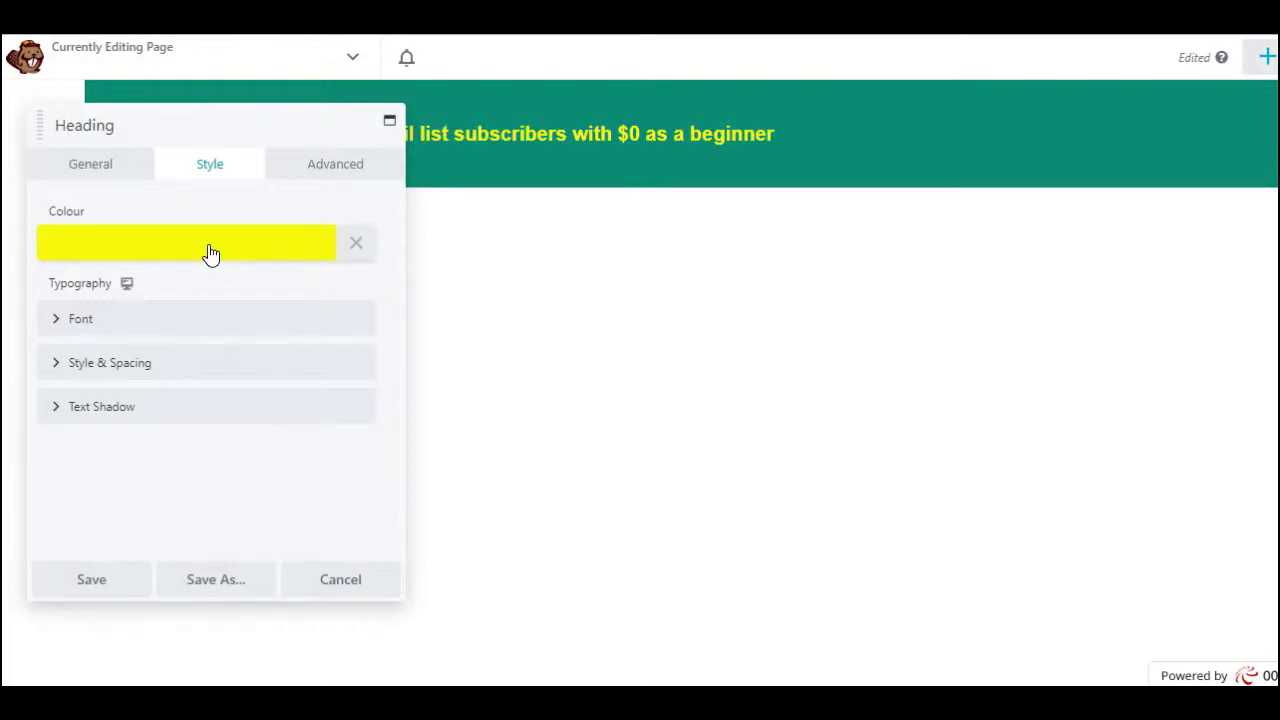
- Set the heading's font size to 59 px, centre-align its text, and save the module
click(99, 323)
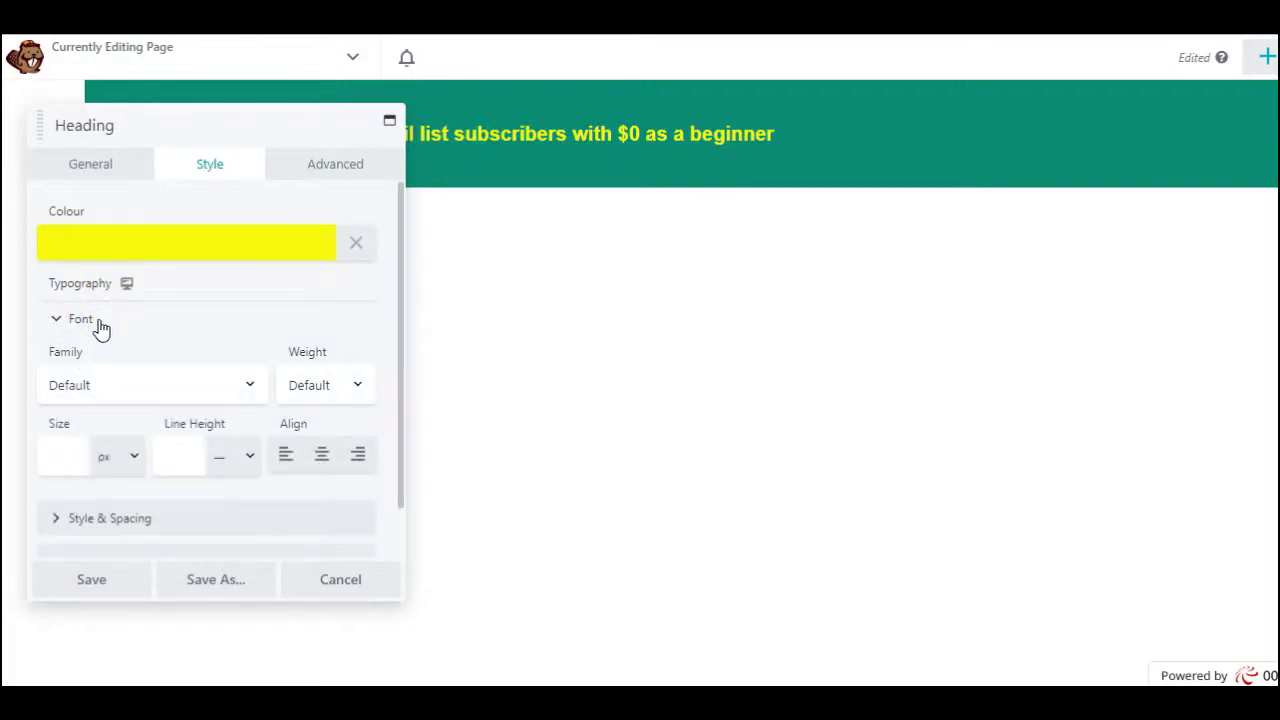
click(68, 457)
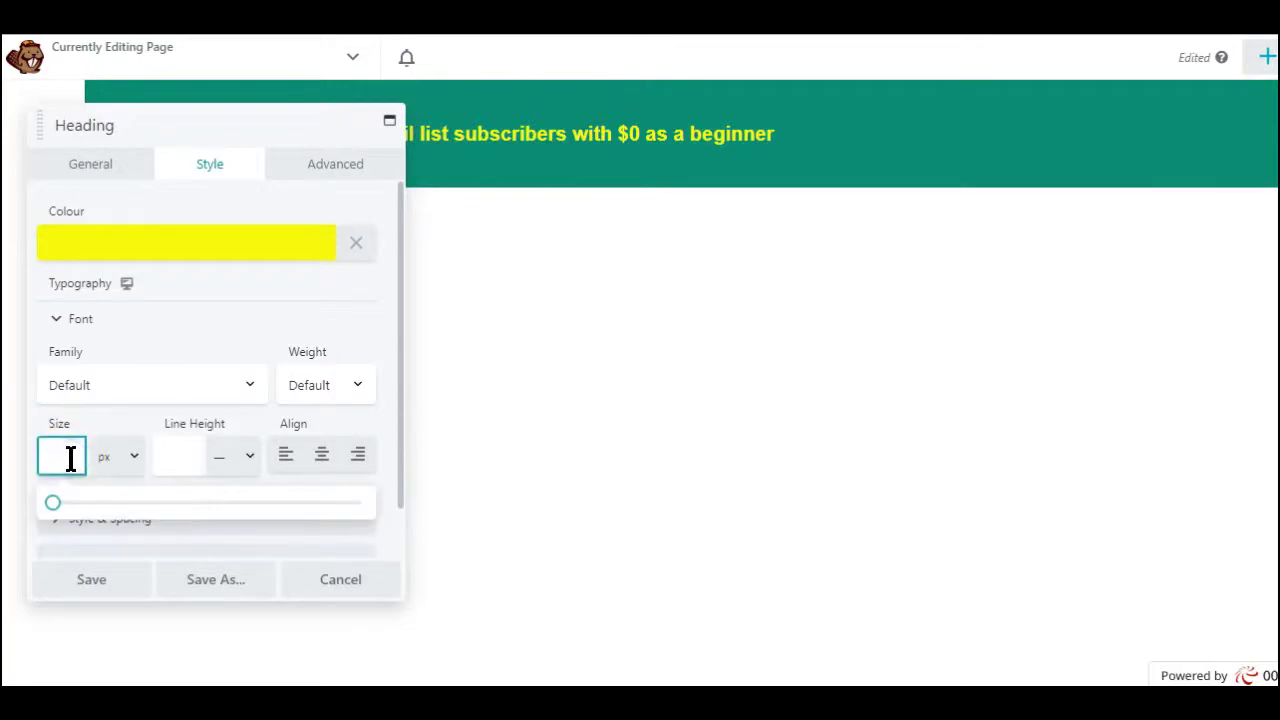
drag(60, 505, 235, 508)
click(321, 456)
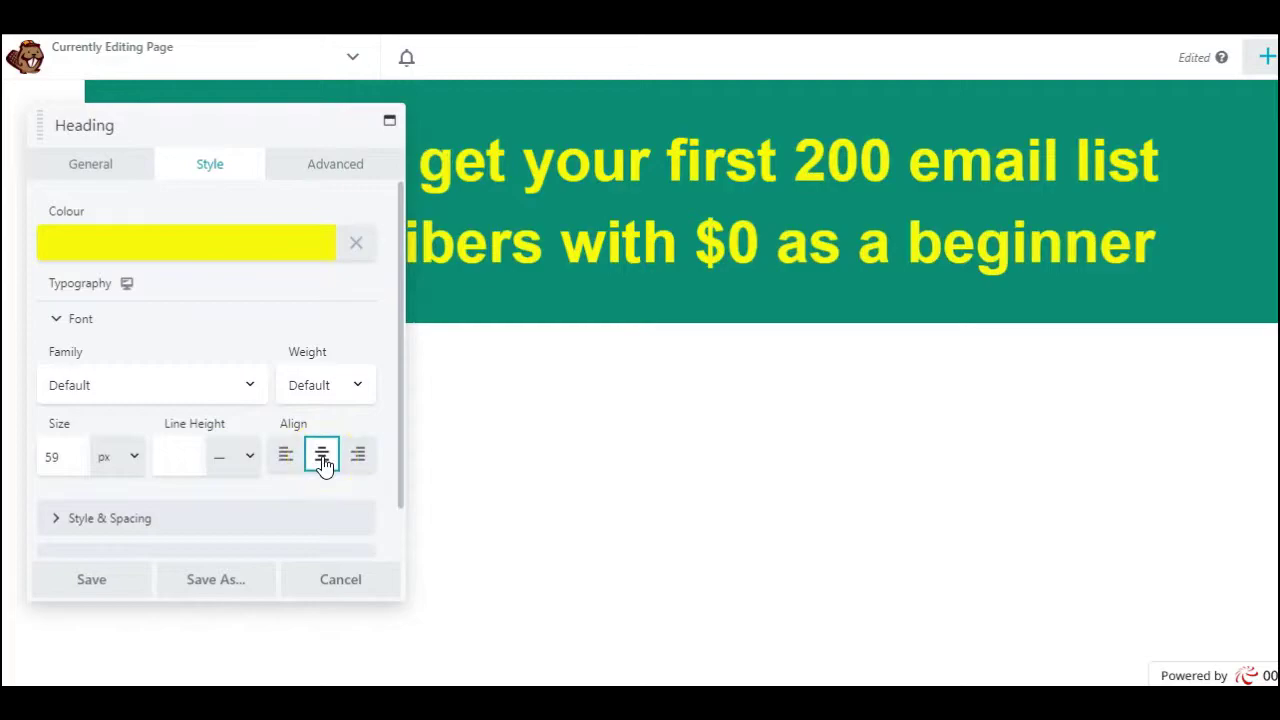
click(82, 580)
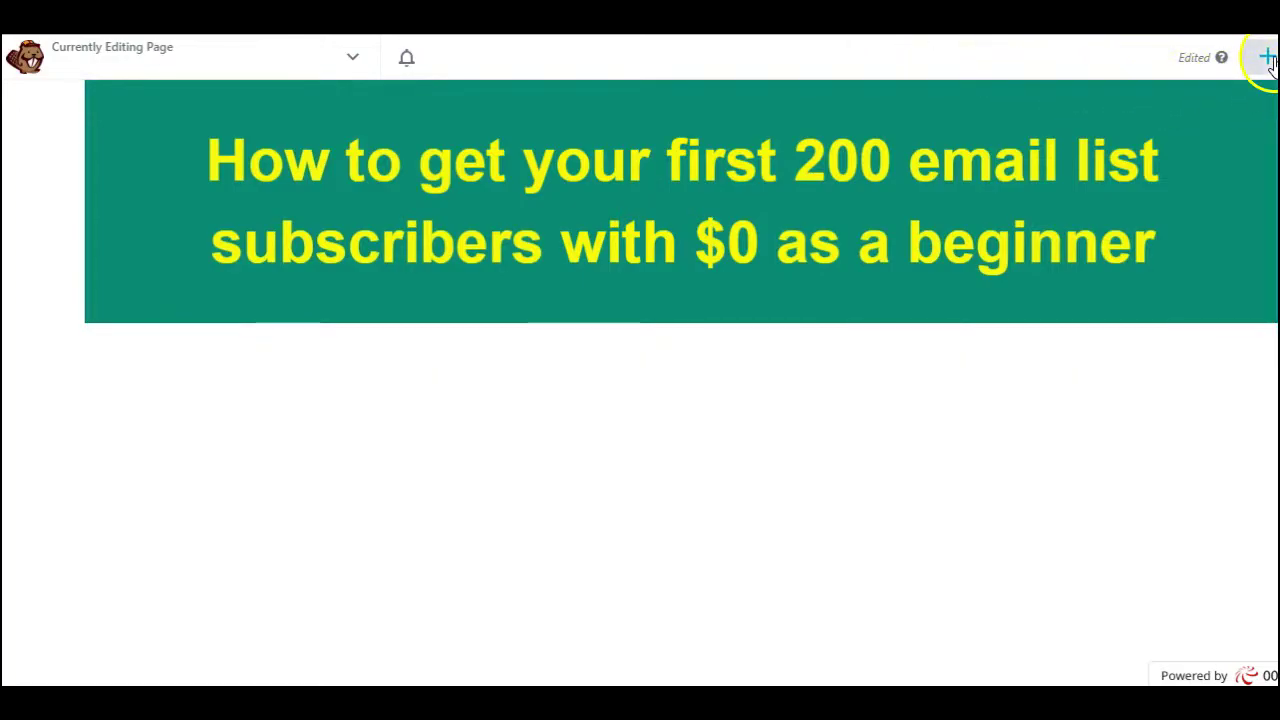
- Add a two-column layout beneath the heading inside the green row and place a Photo module with 000webhost-banner.jpg in its left column
mouse_move(1206, 177)
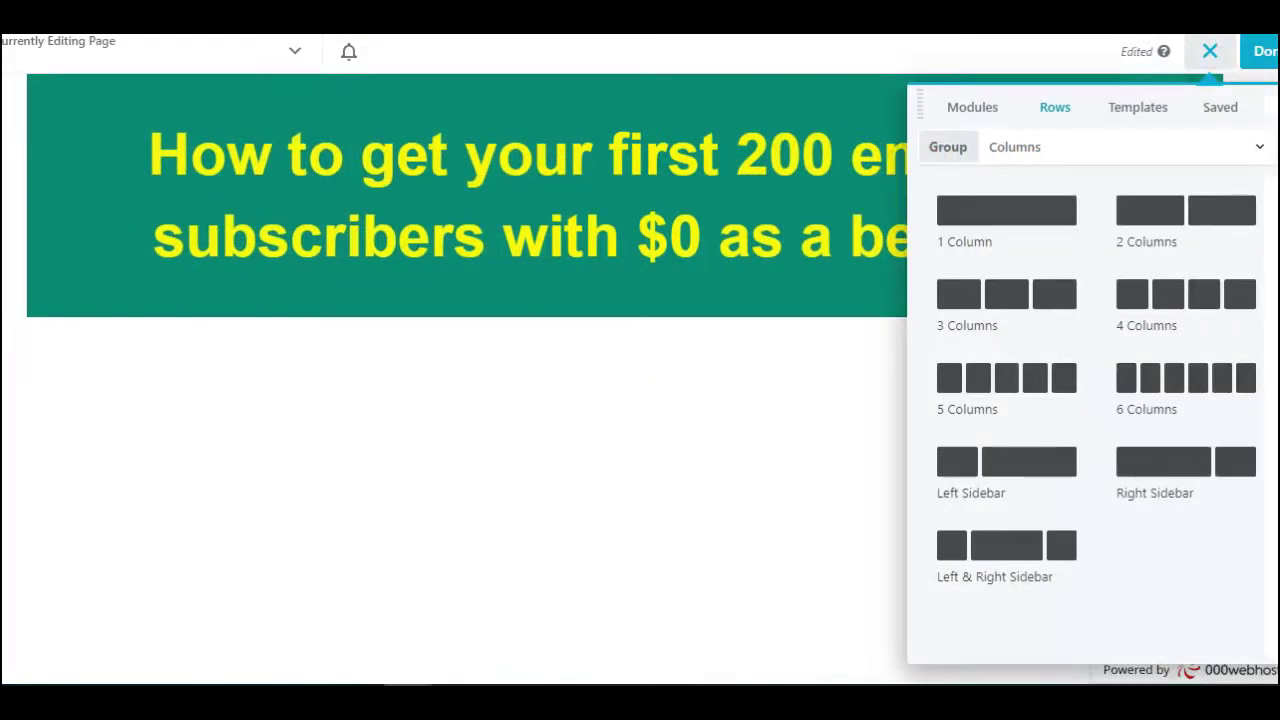
drag(1151, 234, 557, 369)
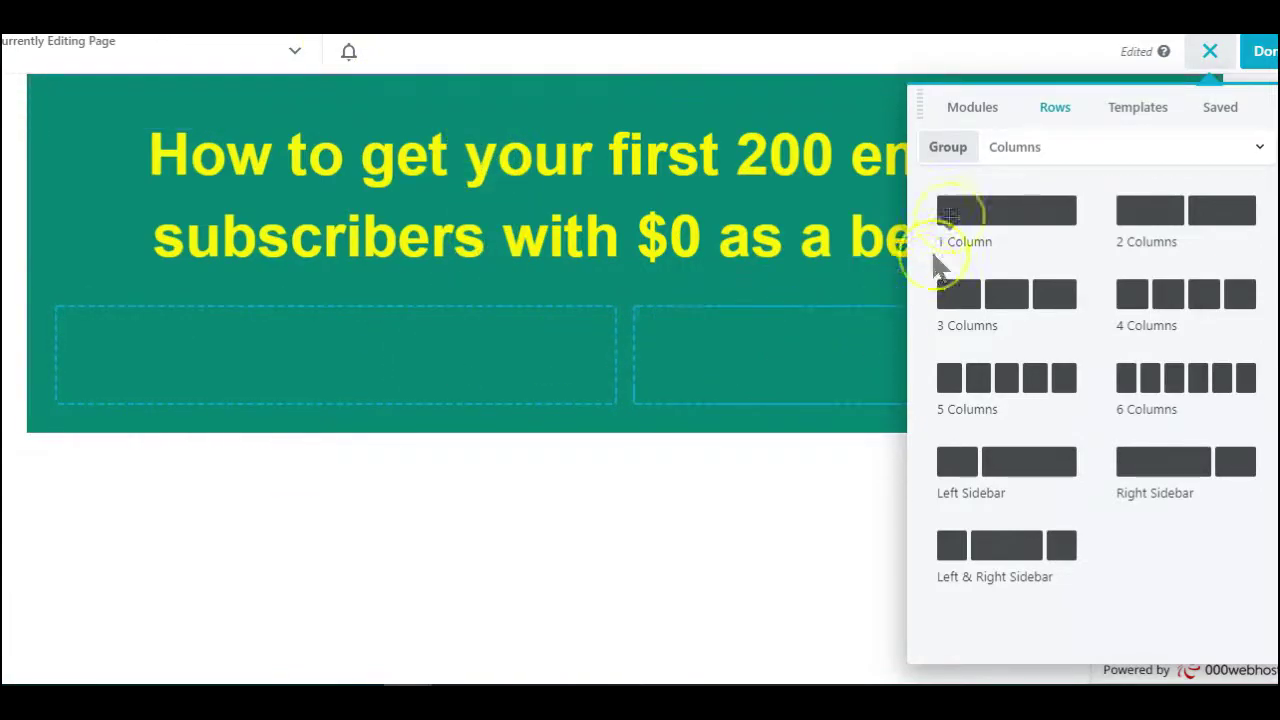
click(970, 116)
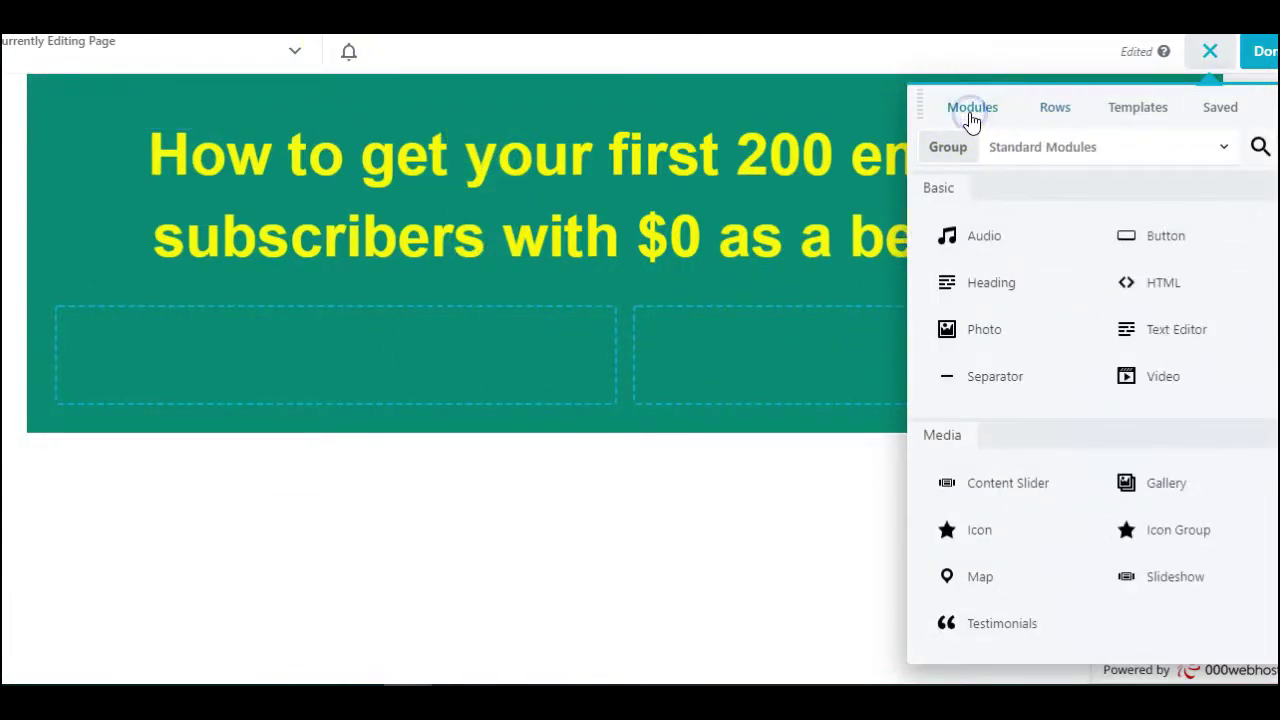
drag(943, 329, 431, 415)
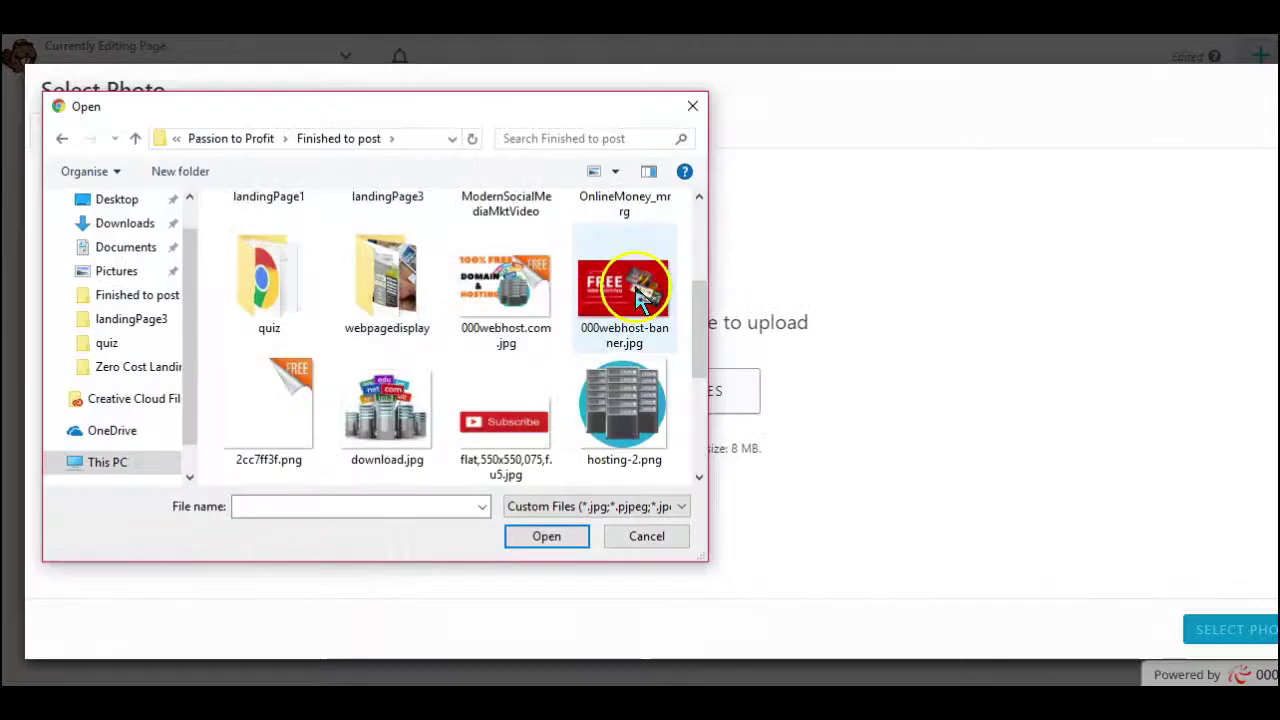
click(624, 290)
click(548, 537)
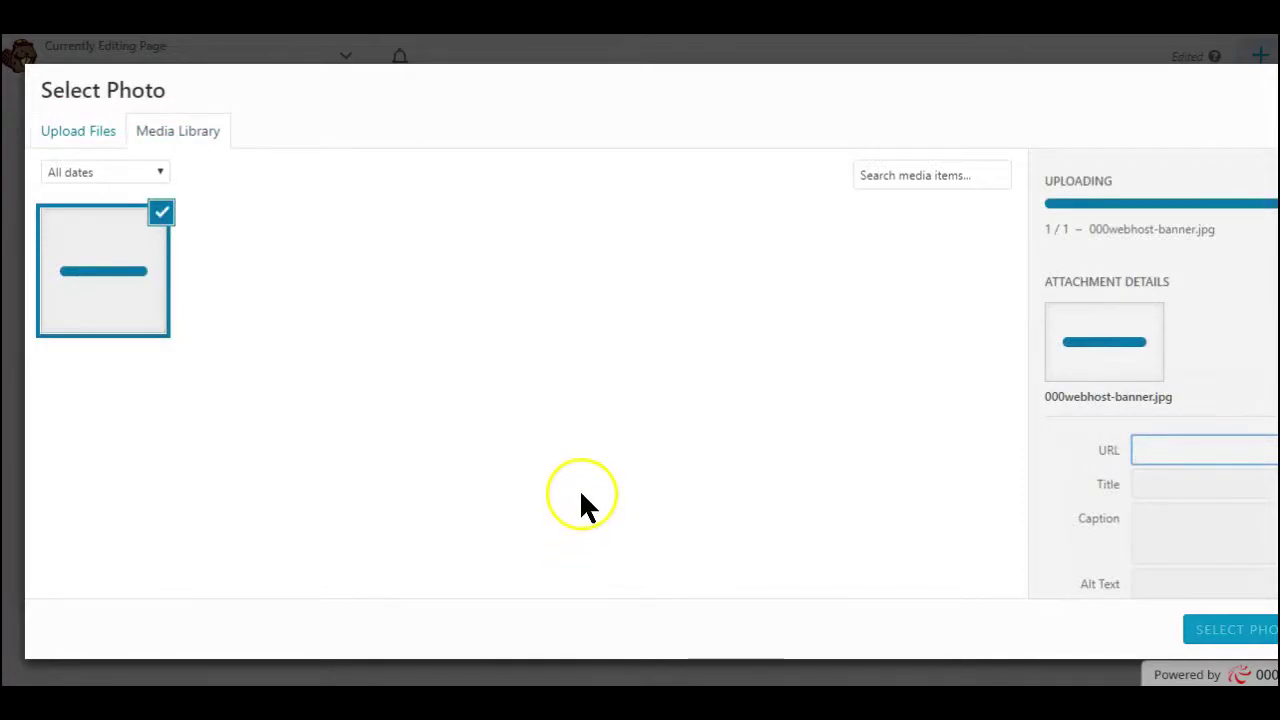
click(1236, 630)
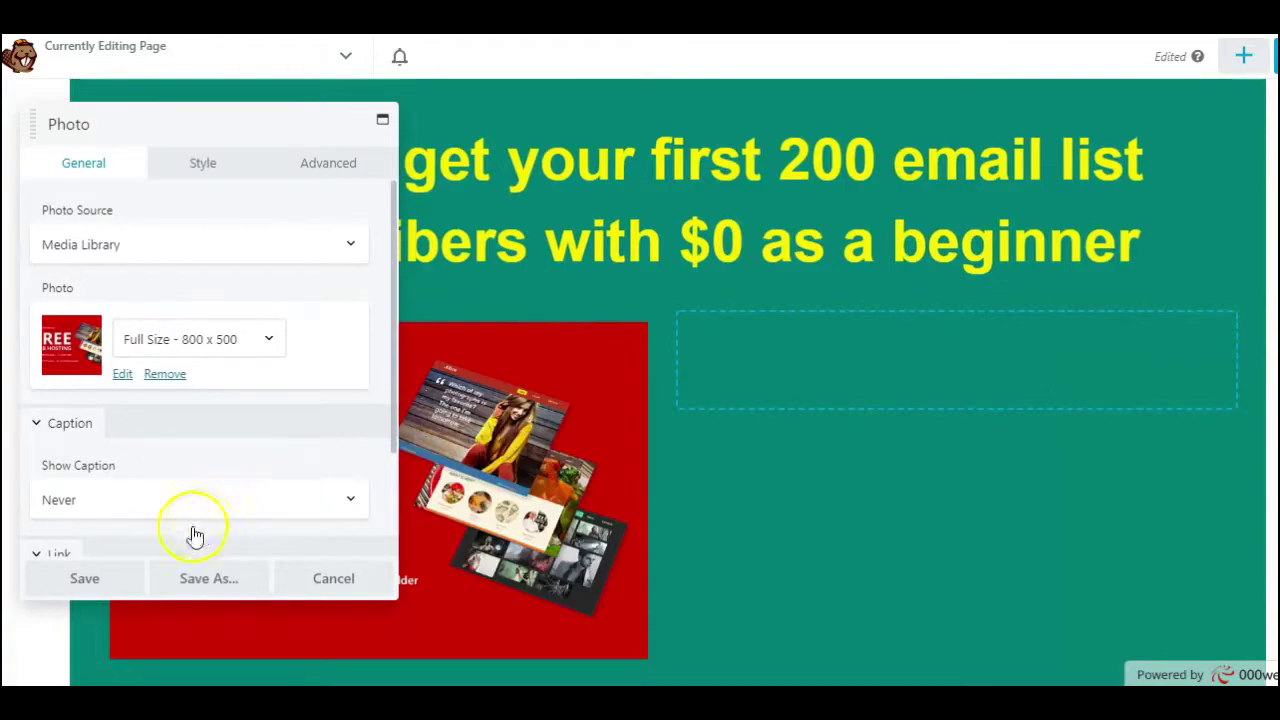
click(89, 585)
click(1198, 74)
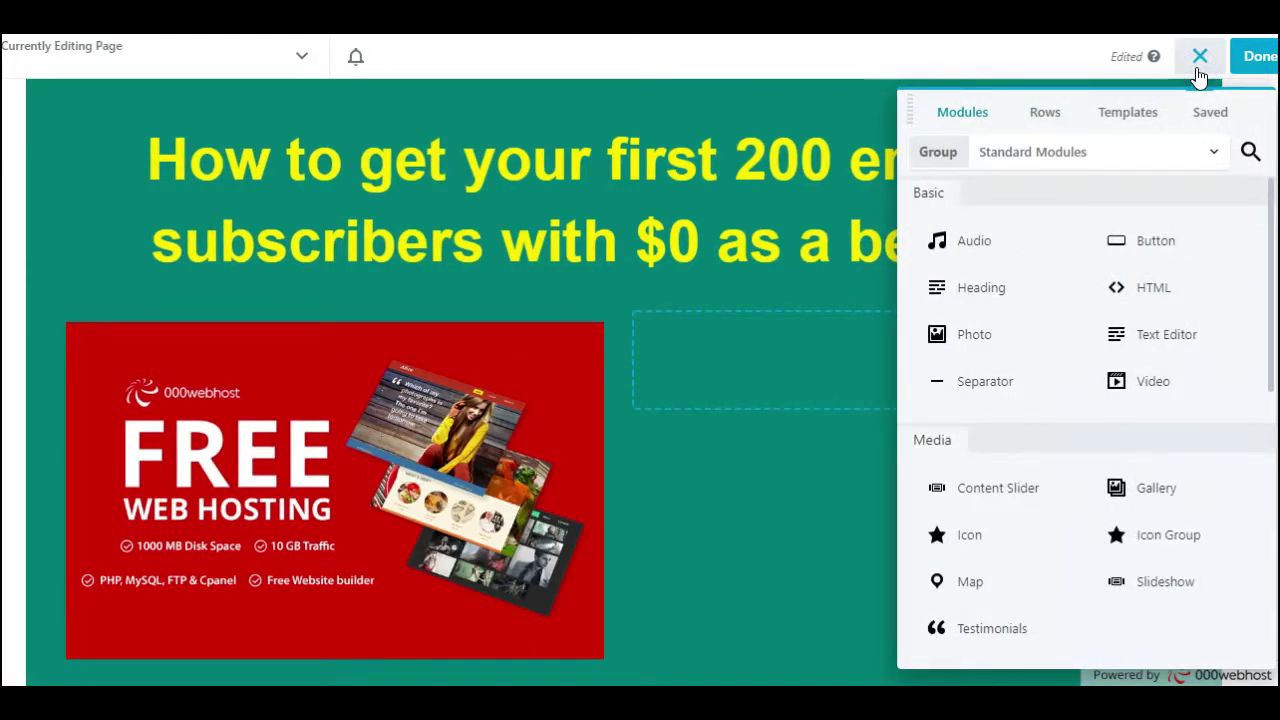